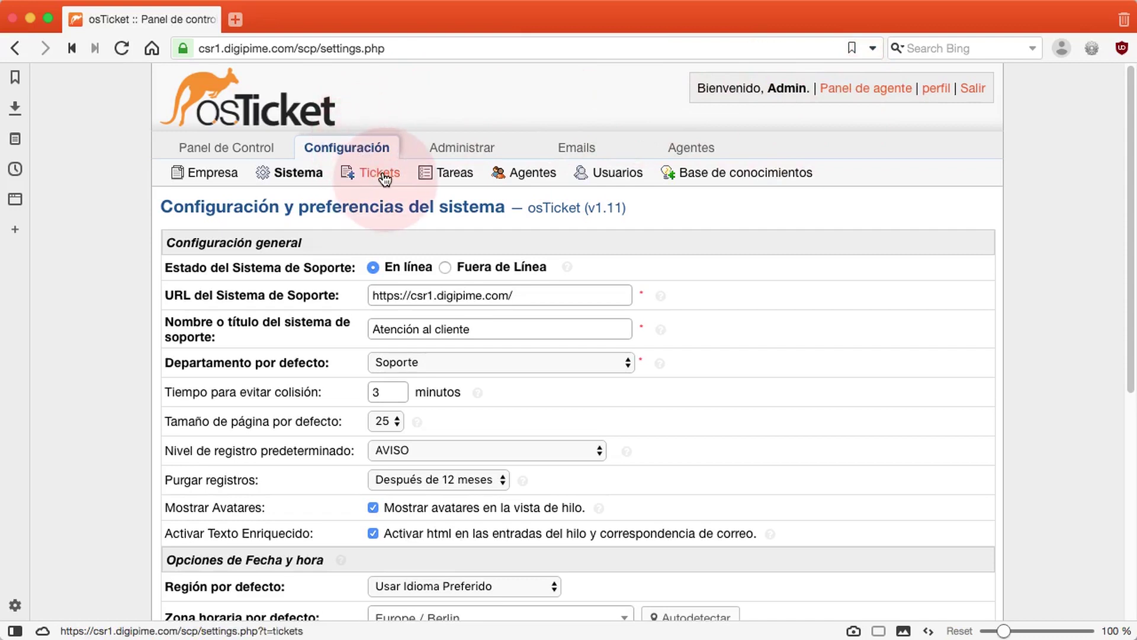
Open the ticket settings and review the default ticket number format and the number sequence options
{"action": "left_click", "coordinate": [384, 176]}
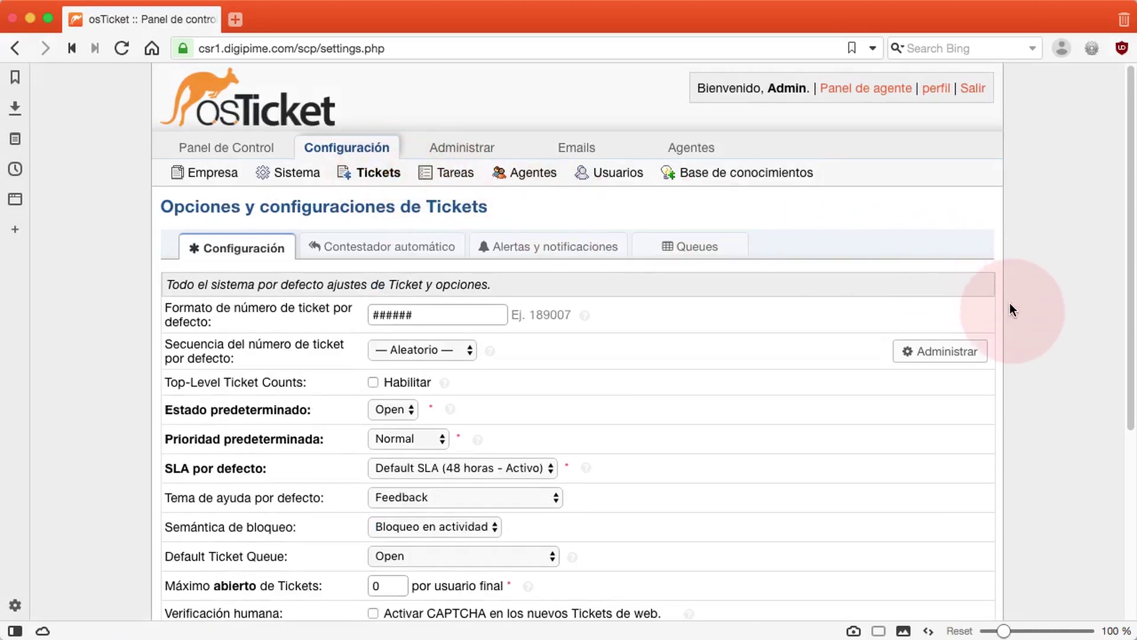
{"action": "scroll", "coordinate": [1011, 305], "scroll_direction": "down", "scroll_amount": 1}
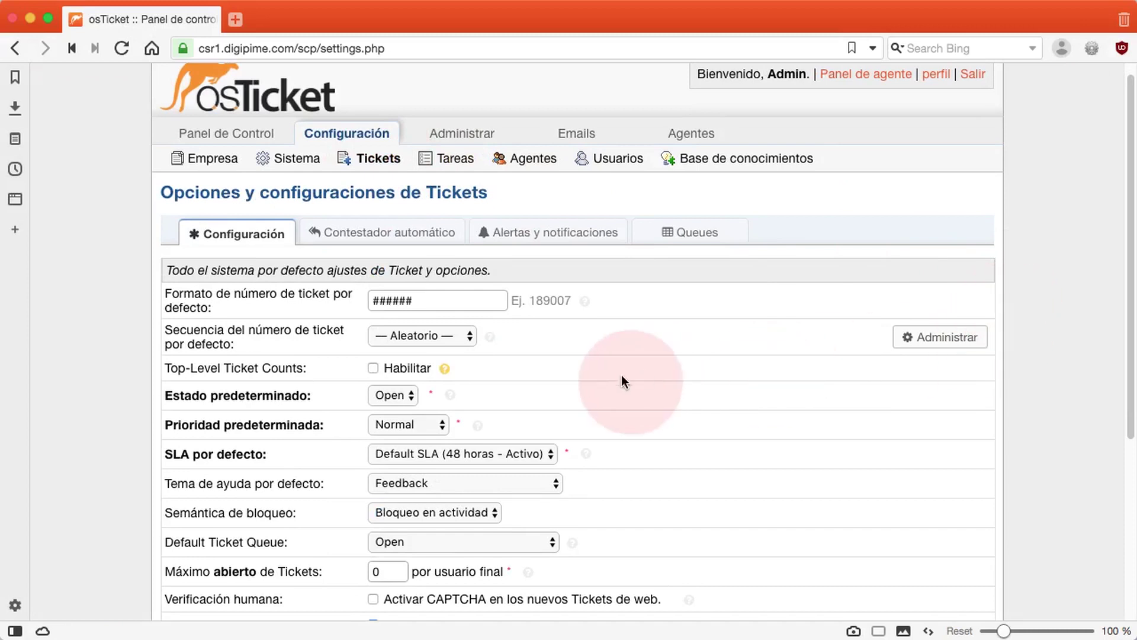
{"action": "left_click_drag", "start_coordinate": [420, 301], "coordinate": [368, 300]}
{"action": "left_click", "coordinate": [438, 301]}
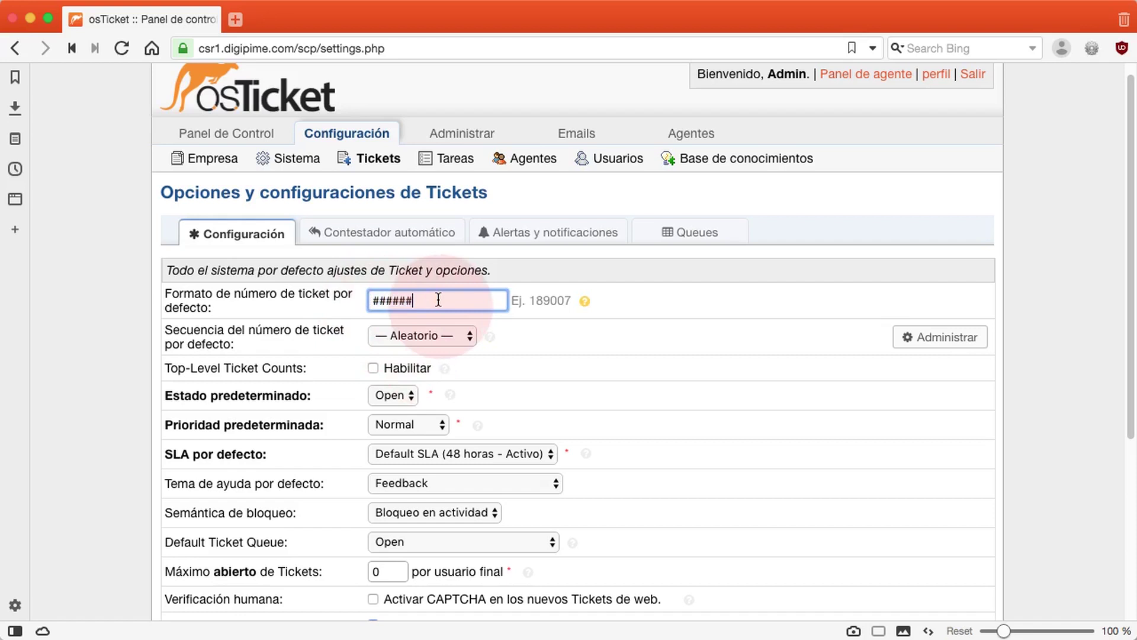
{"action": "double_click", "coordinate": [540, 300]}
{"action": "left_click", "coordinate": [562, 349]}
{"action": "left_click", "coordinate": [440, 336]}
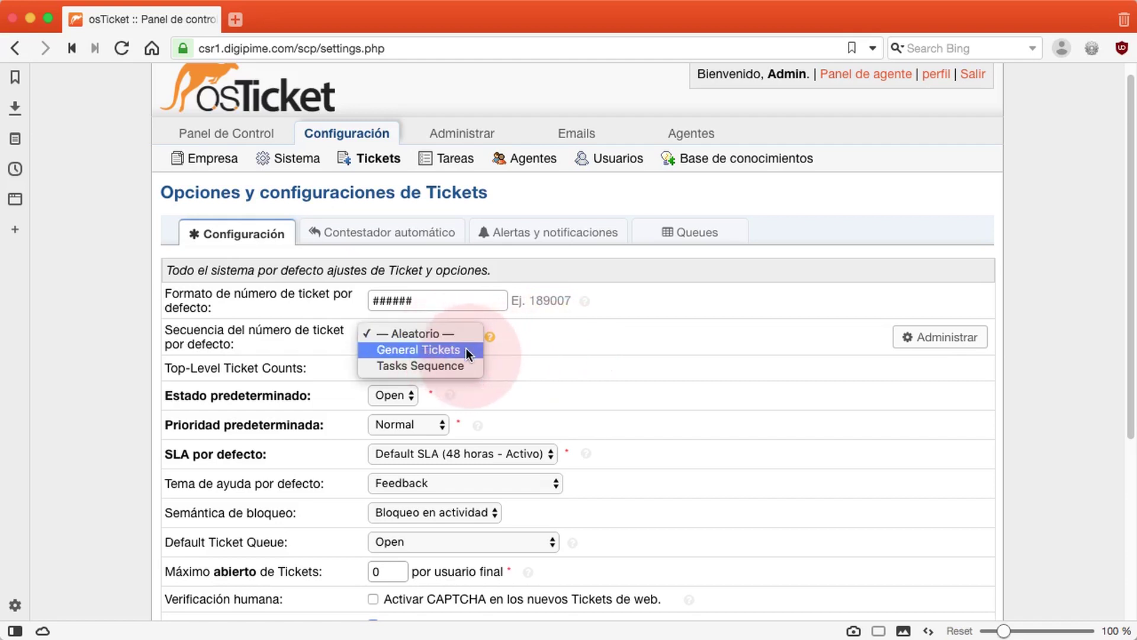
{"action": "left_click", "coordinate": [548, 340]}
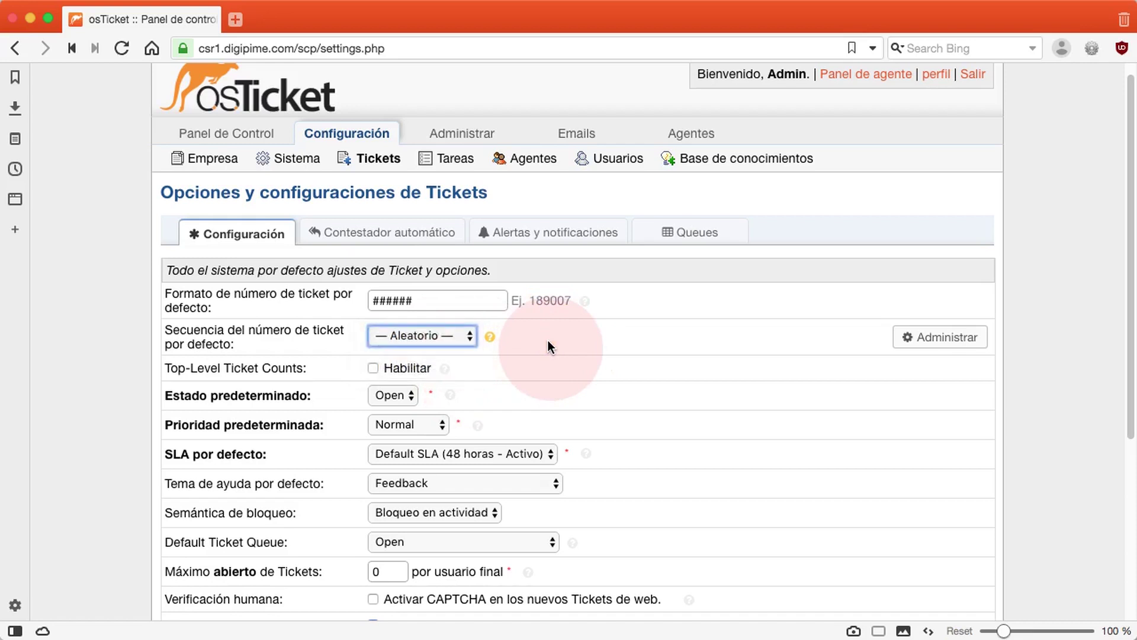
Keep the default ticket status at Open and set the default priority to High
{"action": "scroll", "coordinate": [559, 399], "scroll_direction": "down", "scroll_amount": 1}
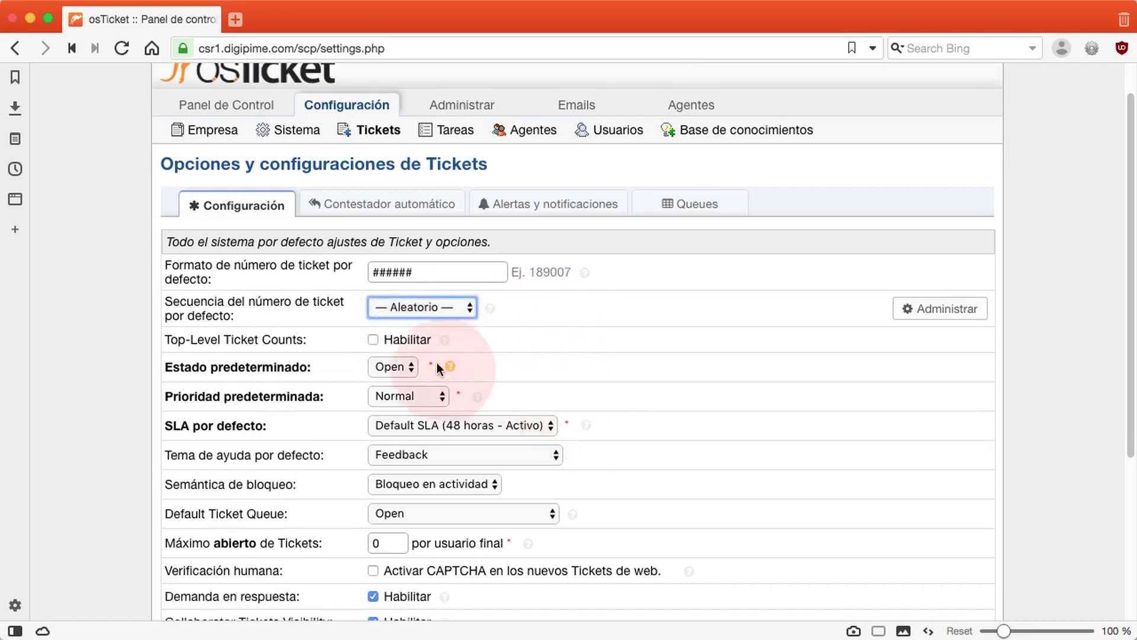
{"action": "left_click", "coordinate": [411, 367]}
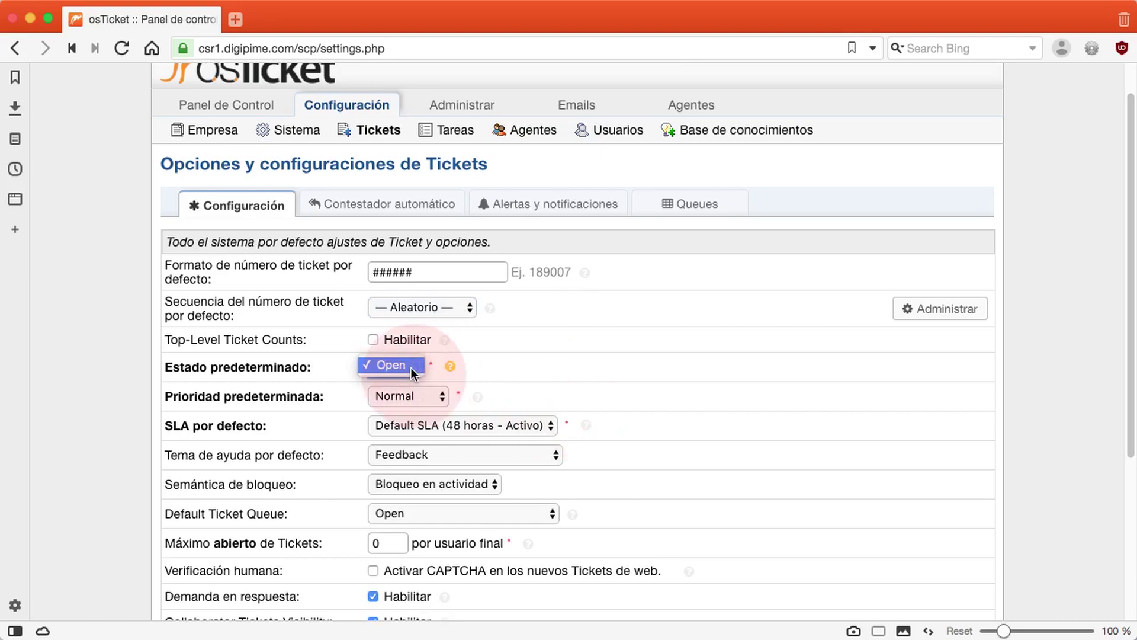
{"action": "left_click", "coordinate": [411, 368]}
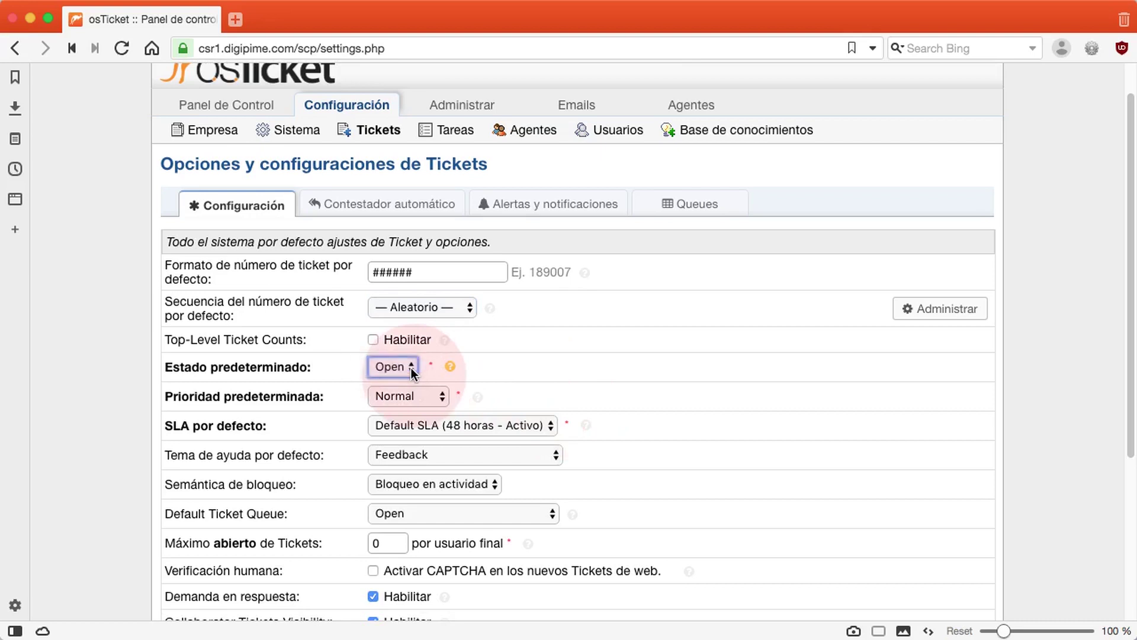
{"action": "left_click", "coordinate": [400, 367]}
{"action": "left_click", "coordinate": [399, 367]}
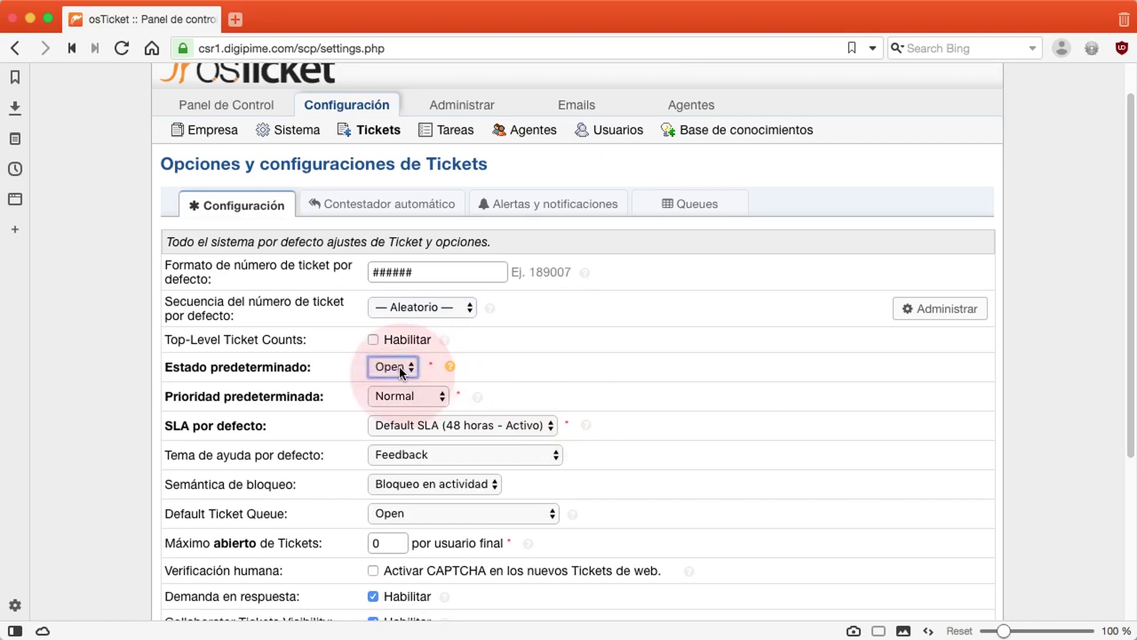
{"action": "left_click", "coordinate": [435, 402]}
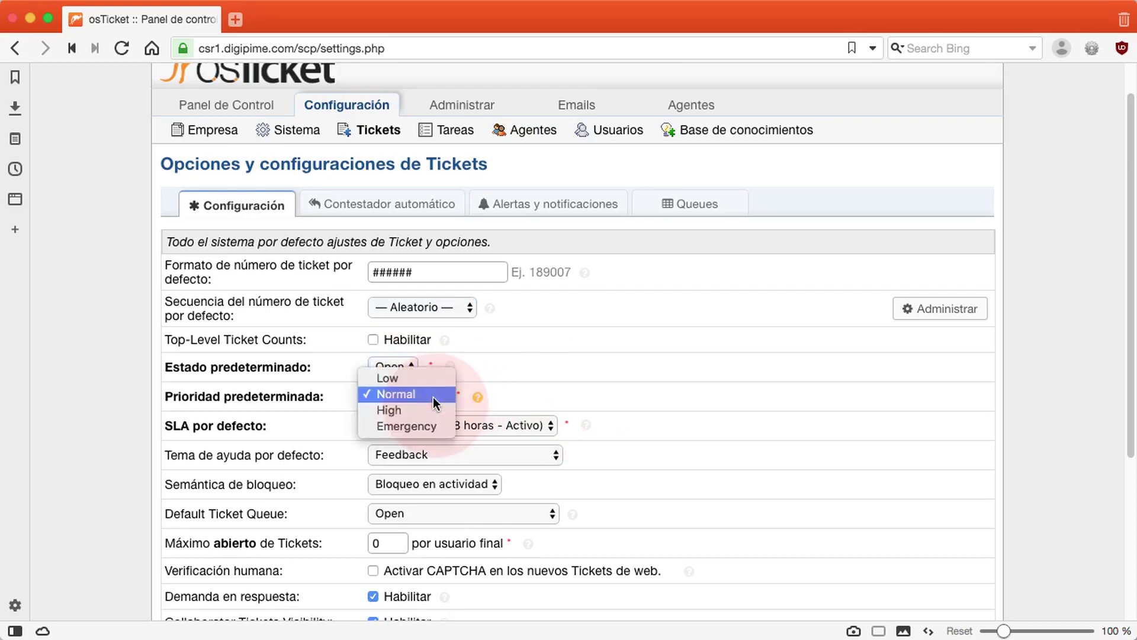
{"action": "left_click", "coordinate": [433, 410]}
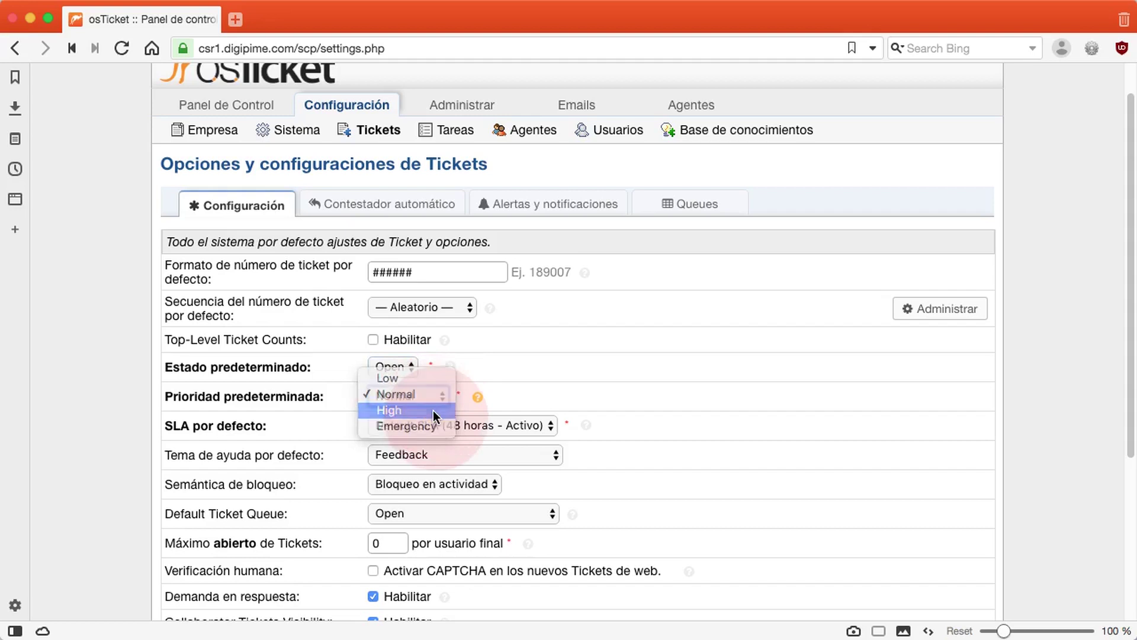
Switch the default SLA to Ninguno and back to Default SLA (48 horas - Activo)
{"action": "scroll", "coordinate": [727, 427], "scroll_direction": "down", "scroll_amount": 4}
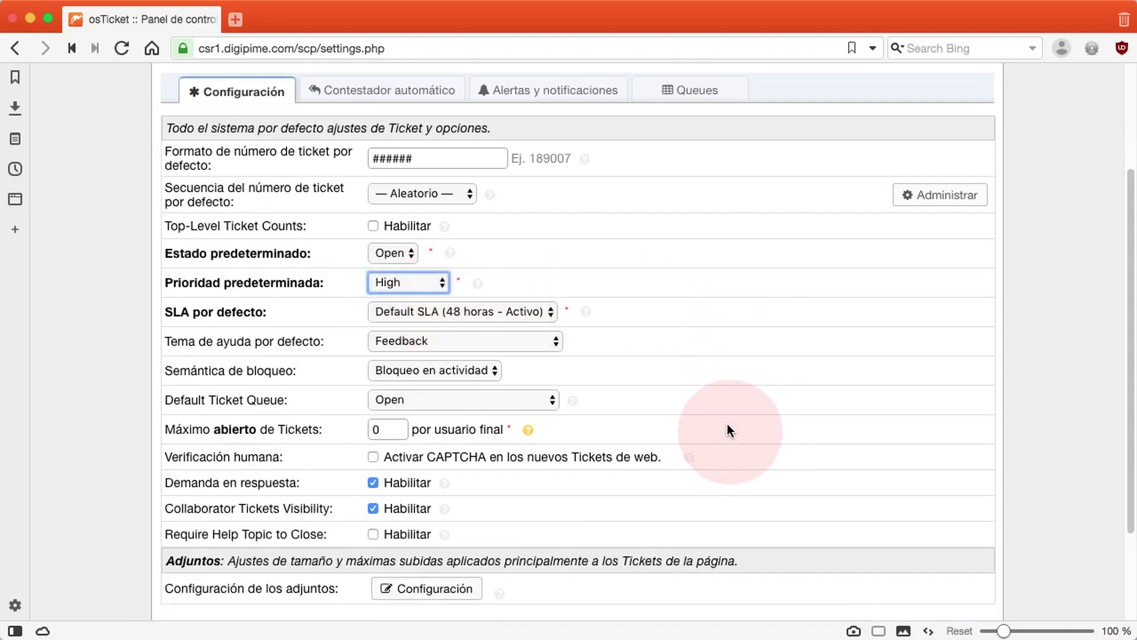
{"action": "left_click_drag", "start_coordinate": [165, 314], "coordinate": [296, 319]}
{"action": "left_click", "coordinate": [296, 319]}
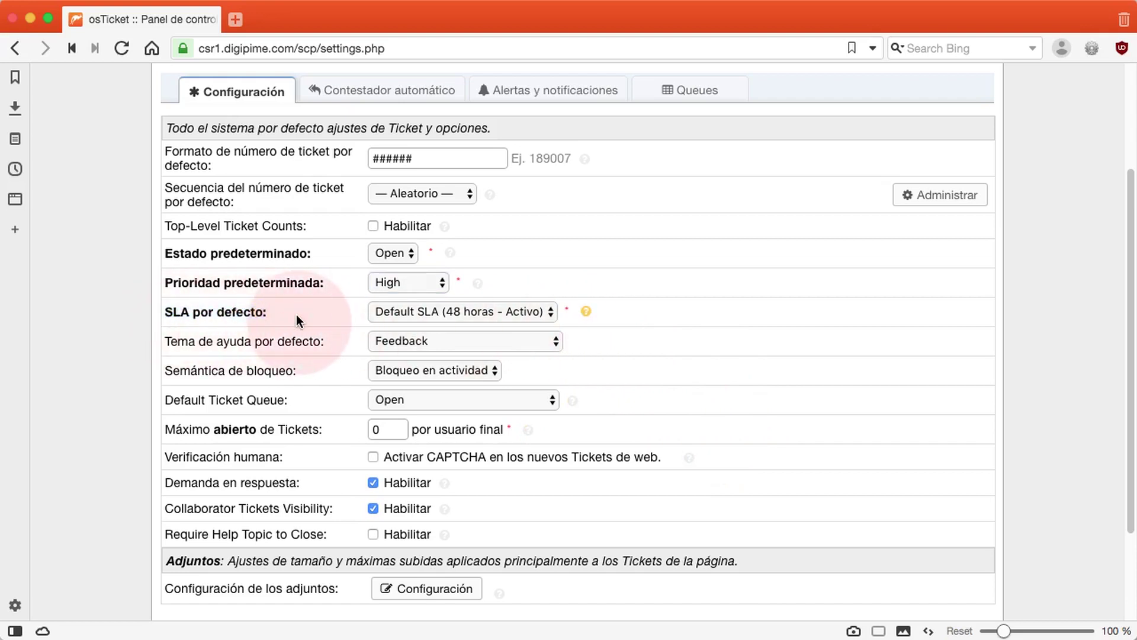
{"action": "left_click", "coordinate": [536, 311]}
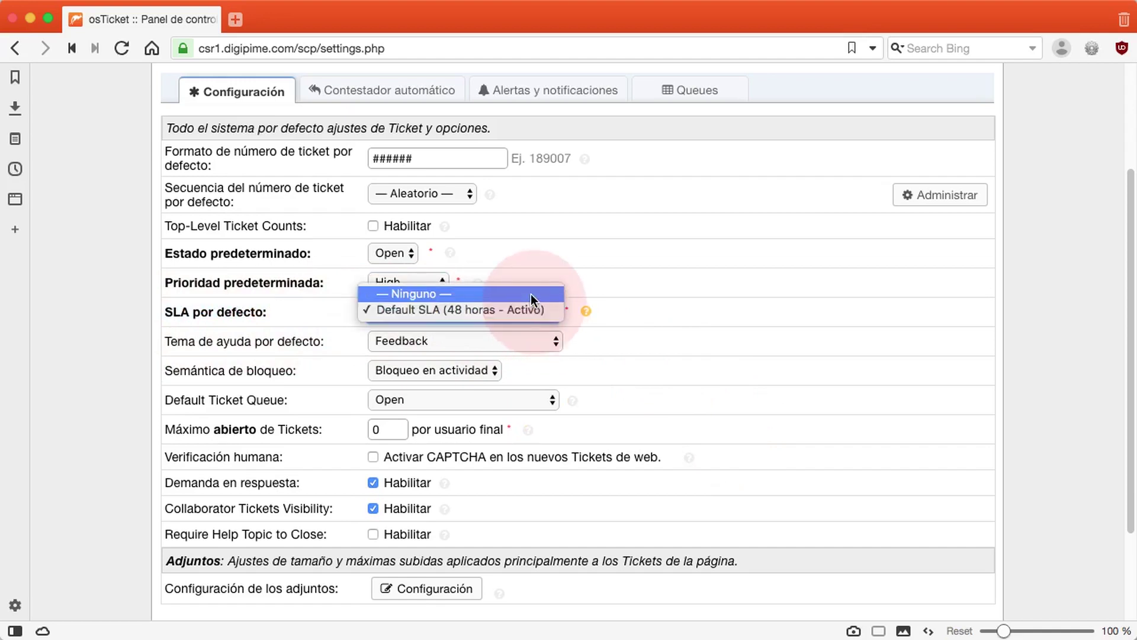
{"action": "left_click", "coordinate": [530, 294]}
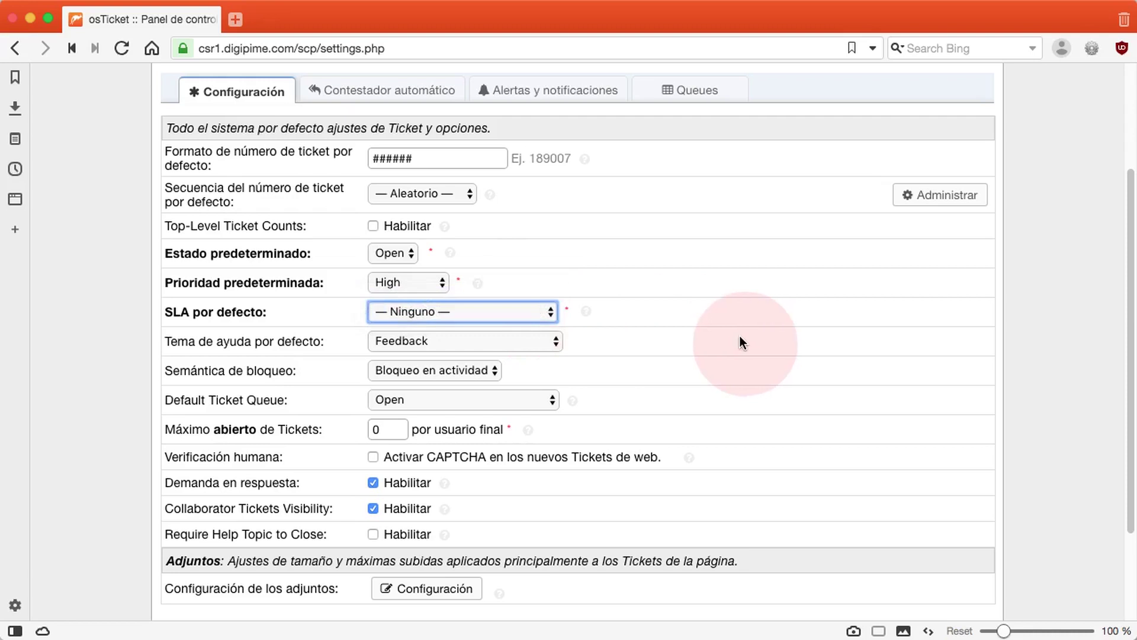
{"action": "left_click", "coordinate": [513, 310]}
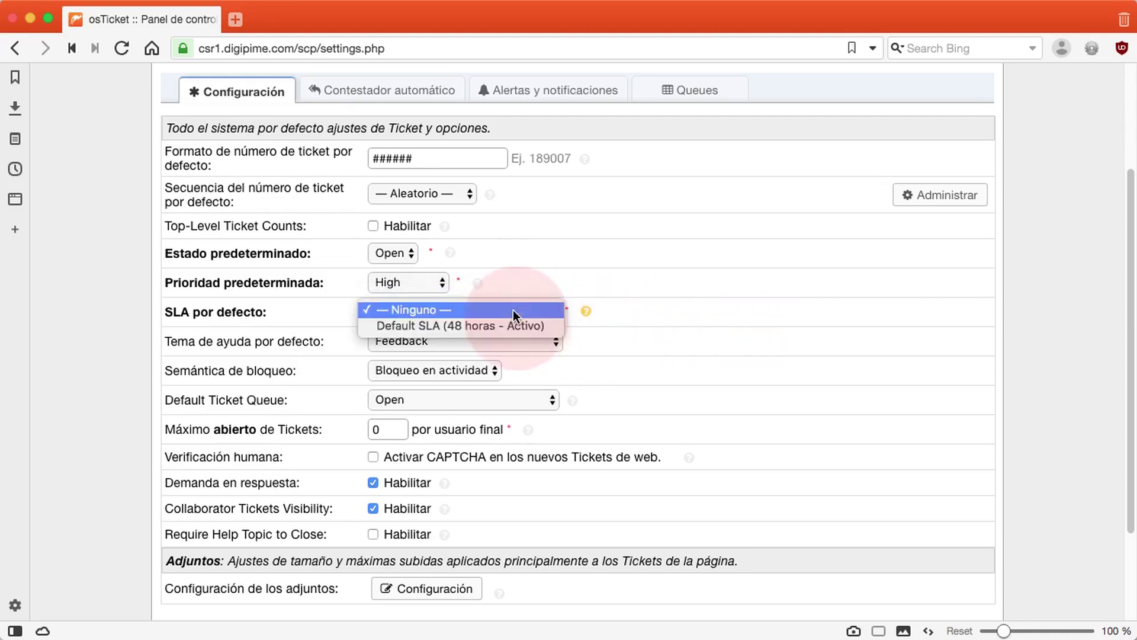
{"action": "left_click", "coordinate": [515, 326]}
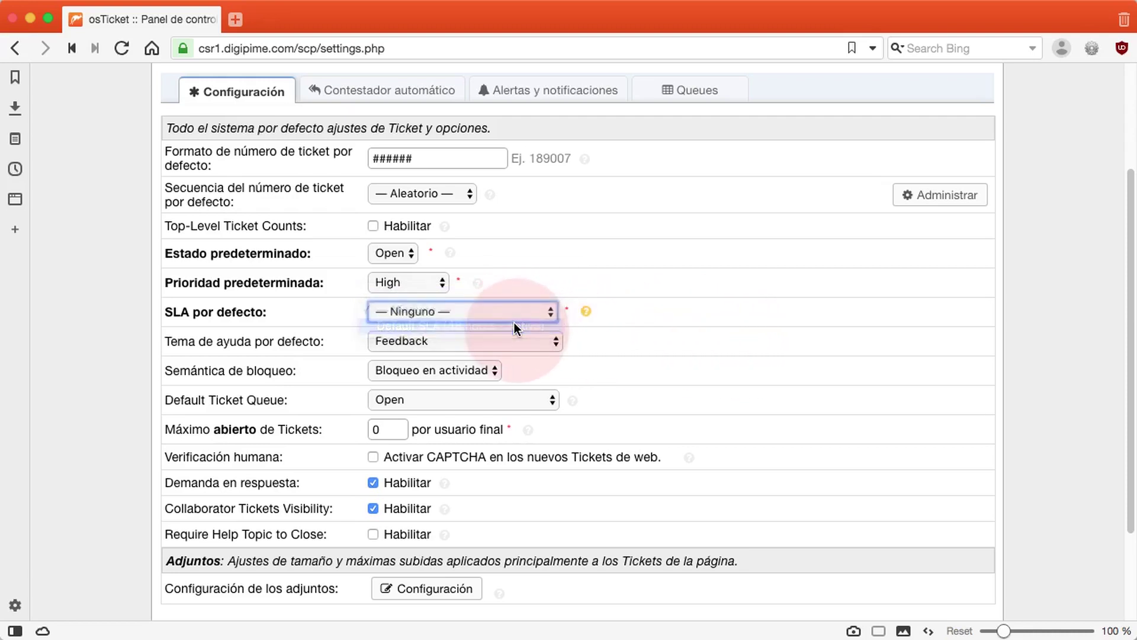
Review the default help topic and lock semantics options, keeping Feedback and Bloqueo en actividad
{"action": "left_click", "coordinate": [490, 342]}
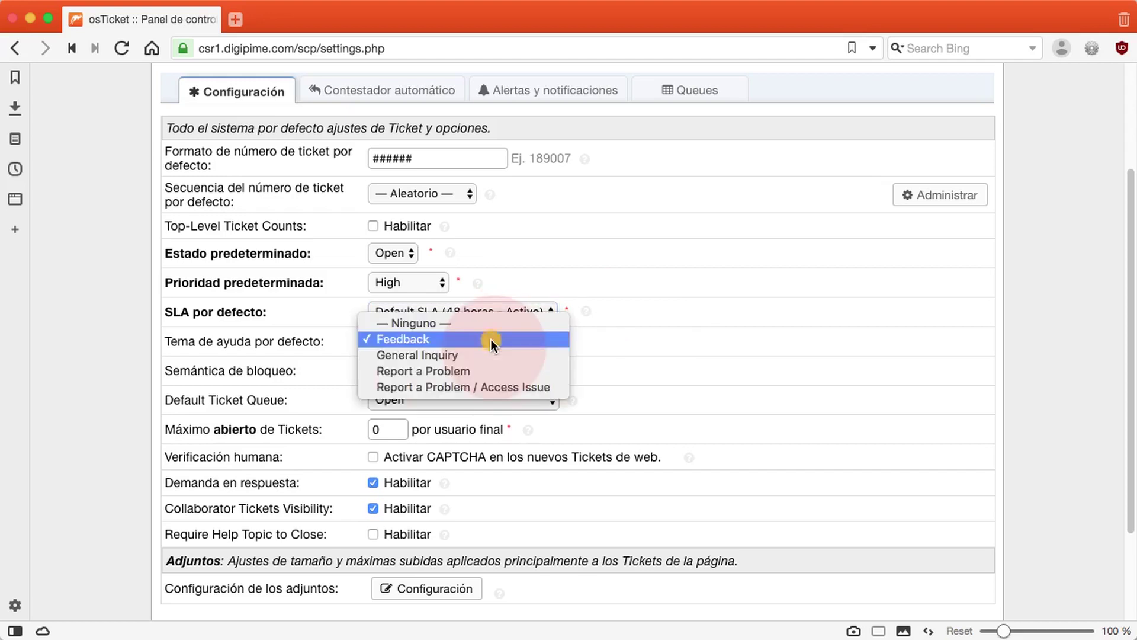
{"action": "left_click", "coordinate": [490, 339]}
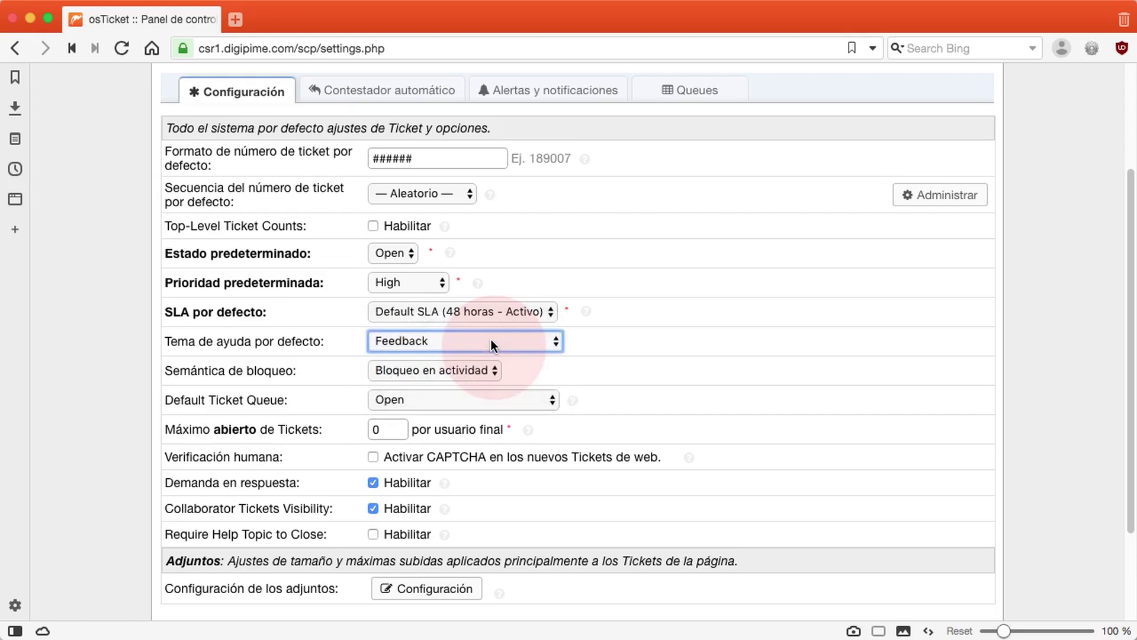
{"action": "left_click", "coordinate": [474, 369]}
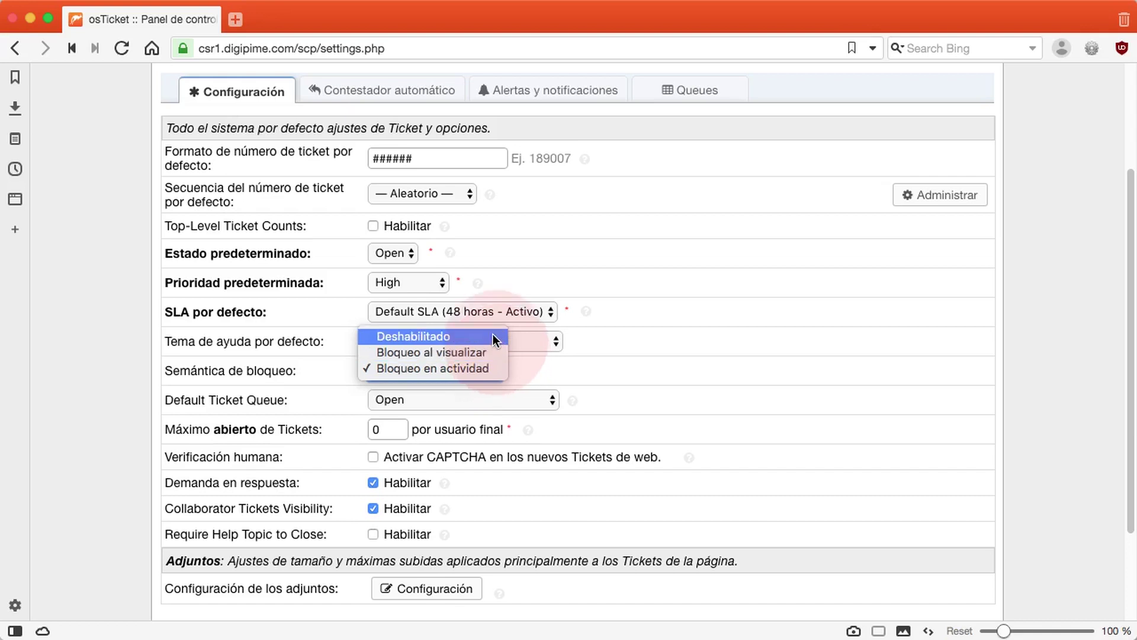
{"action": "left_click", "coordinate": [483, 368]}
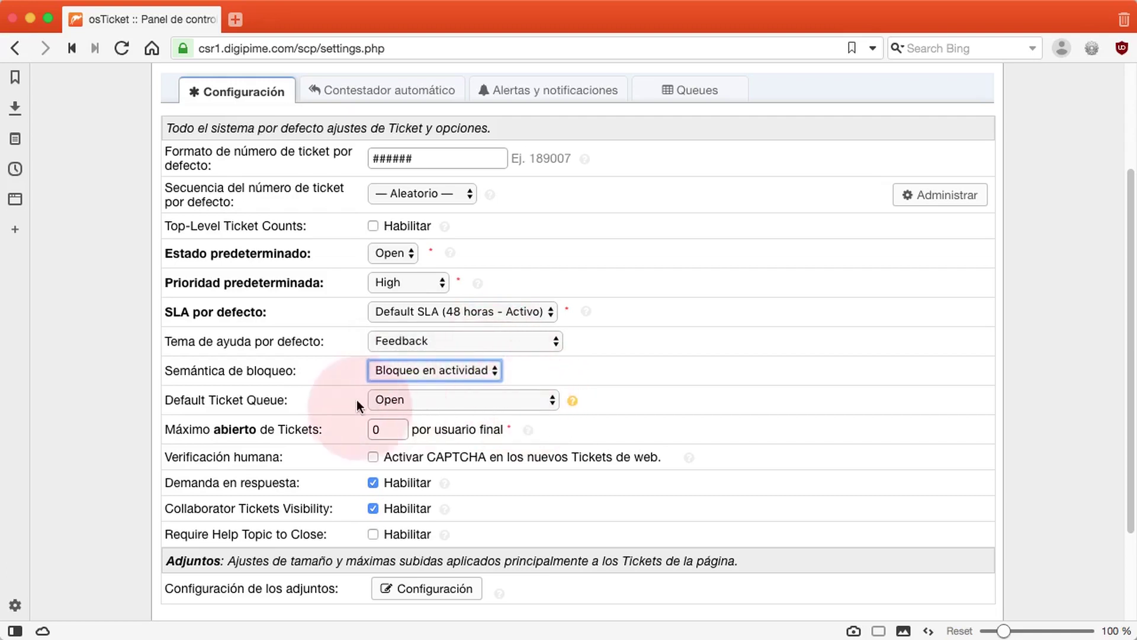
Set the default ticket queue to Open / Open
{"action": "left_click_drag", "start_coordinate": [163, 400], "coordinate": [292, 399]}
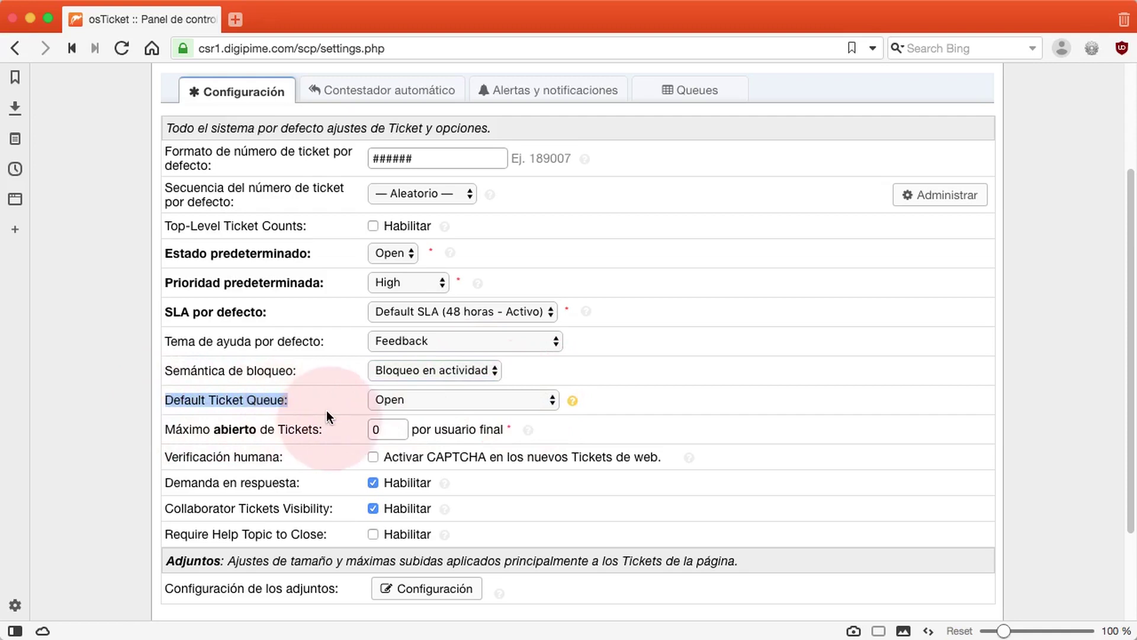
{"action": "left_click", "coordinate": [472, 397]}
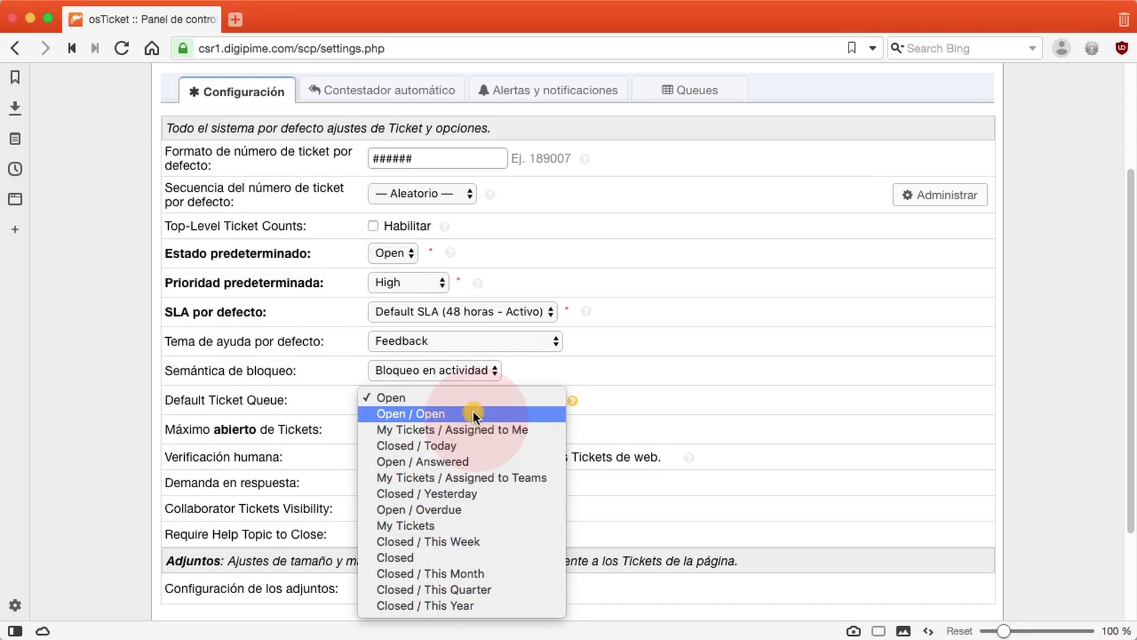
{"action": "left_click", "coordinate": [474, 413]}
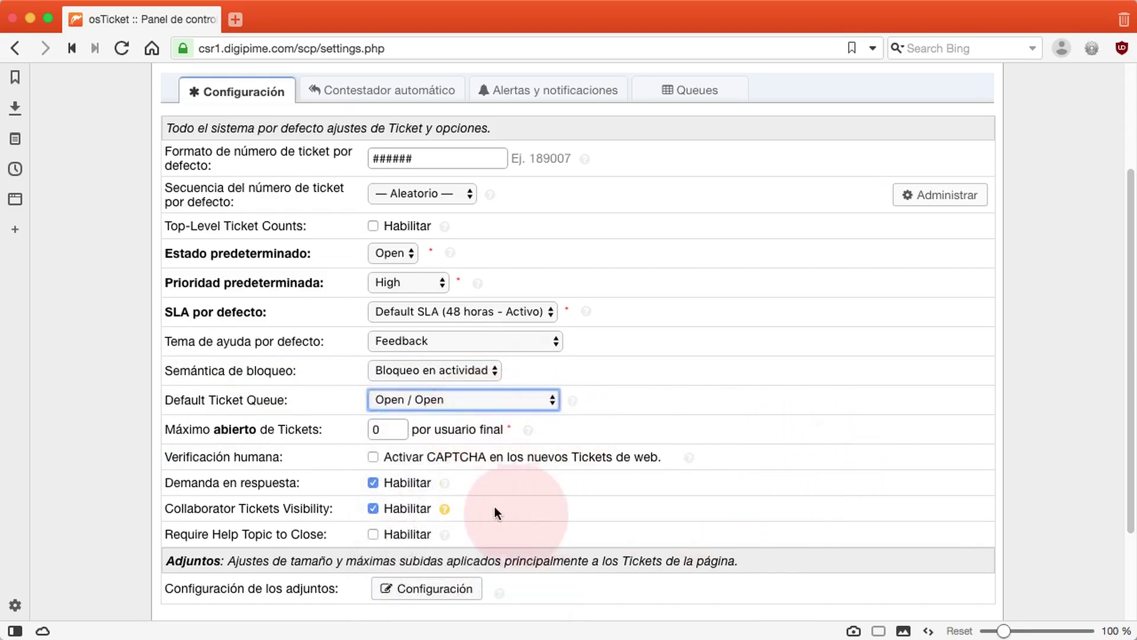
Limit open tickets to 10 per end user and enable CAPTCHA verification for new web tickets
{"action": "double_click", "coordinate": [384, 429]}
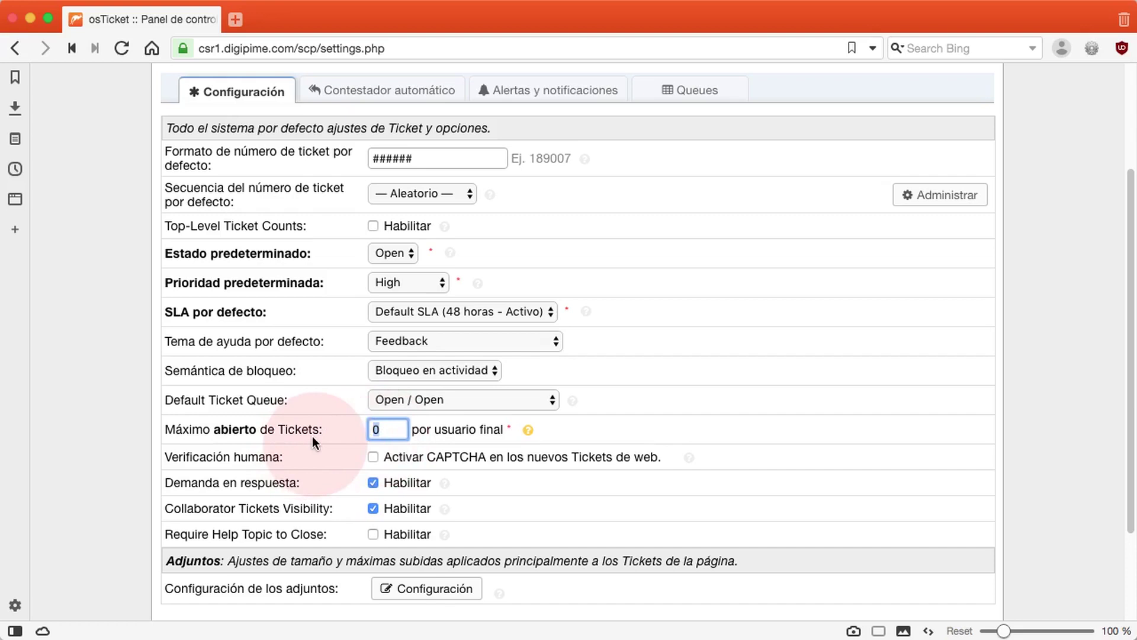
{"action": "type", "text": "10"}
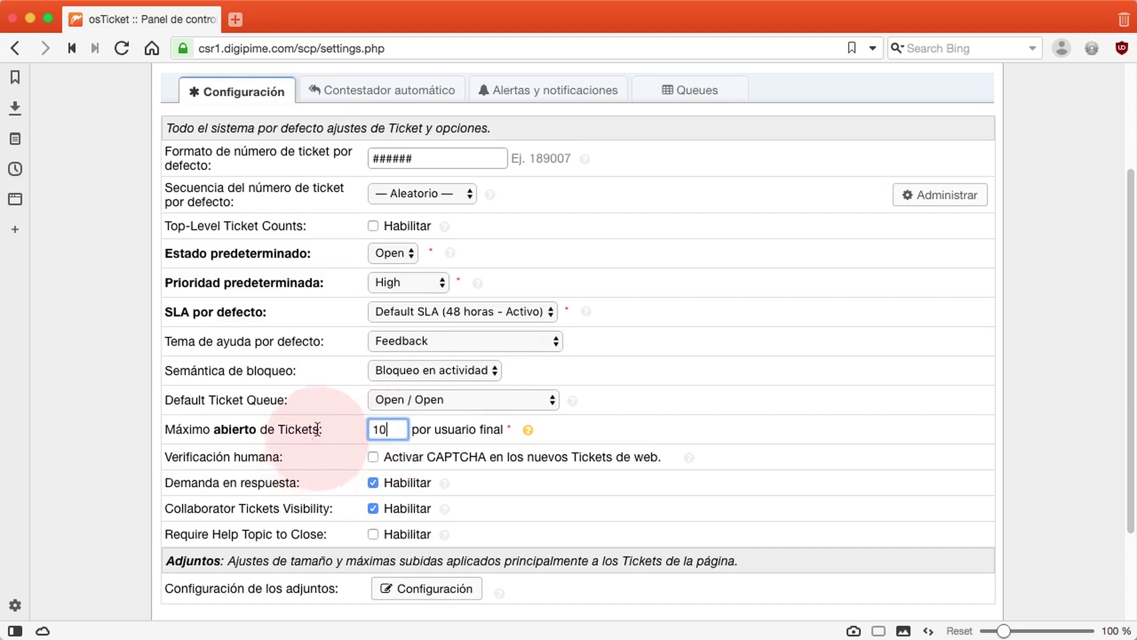
{"action": "left_click", "coordinate": [776, 459]}
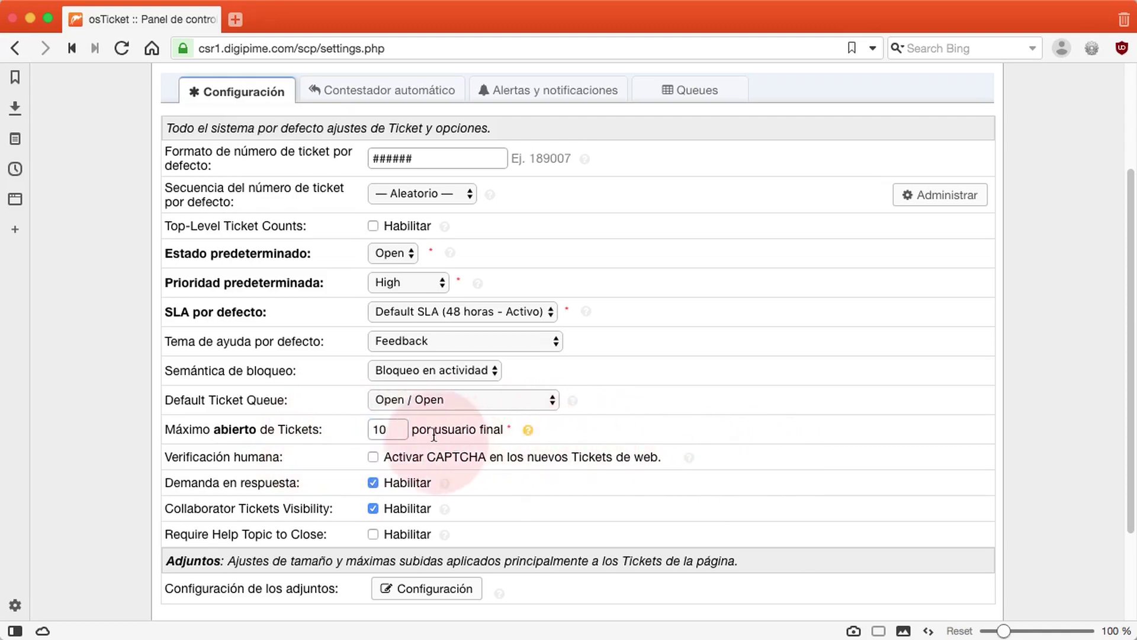
{"action": "left_click", "coordinate": [373, 457]}
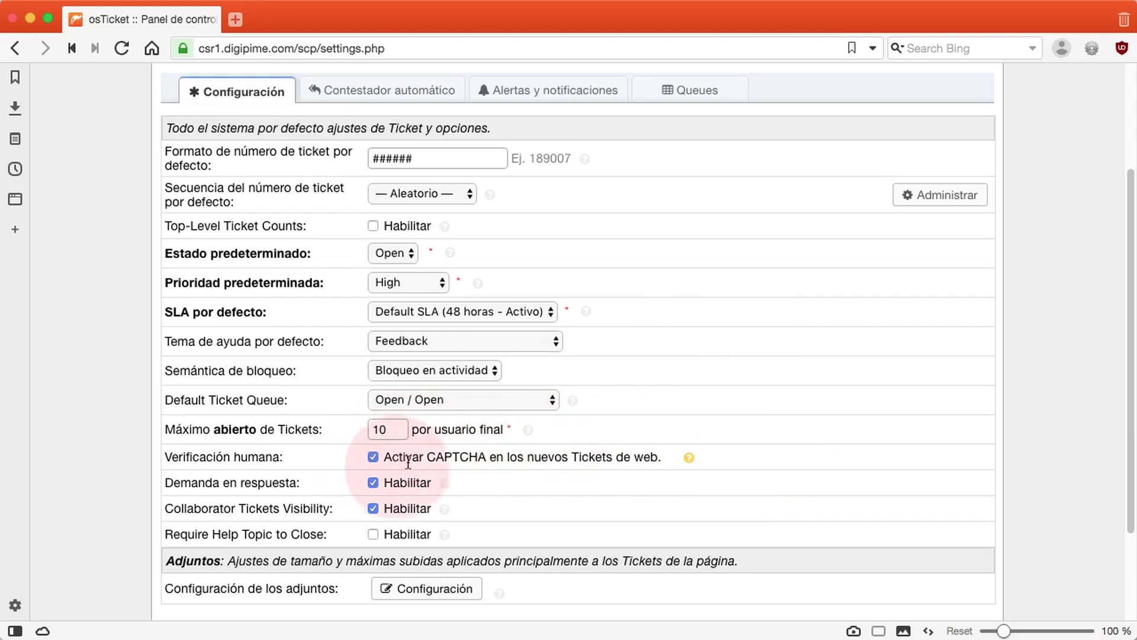
{"action": "double_click", "coordinate": [459, 460]}
{"action": "left_click", "coordinate": [459, 459]}
Turn Collaborator Tickets Visibility off and back on
{"action": "scroll", "coordinate": [575, 485], "scroll_direction": "down", "scroll_amount": 3}
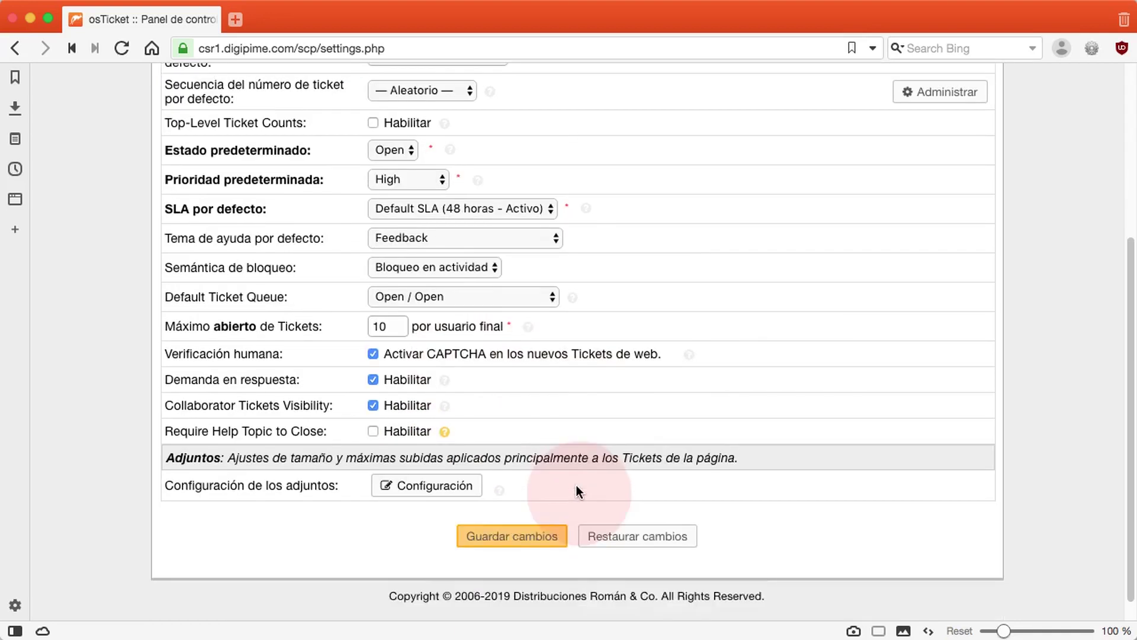
{"action": "left_click", "coordinate": [373, 406]}
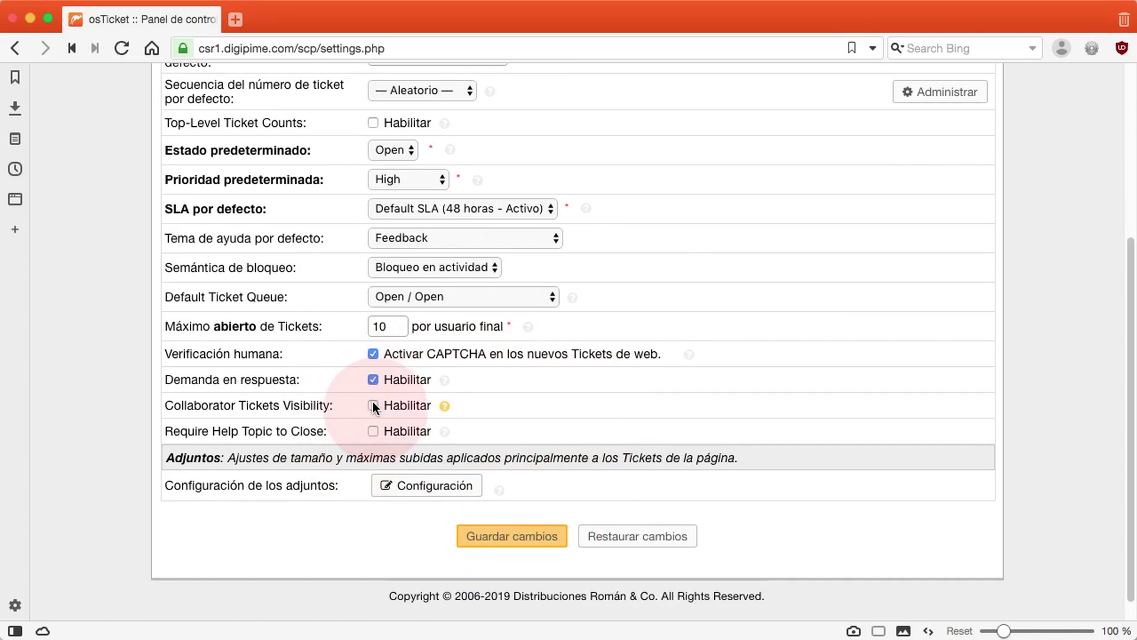
{"action": "left_click", "coordinate": [373, 405]}
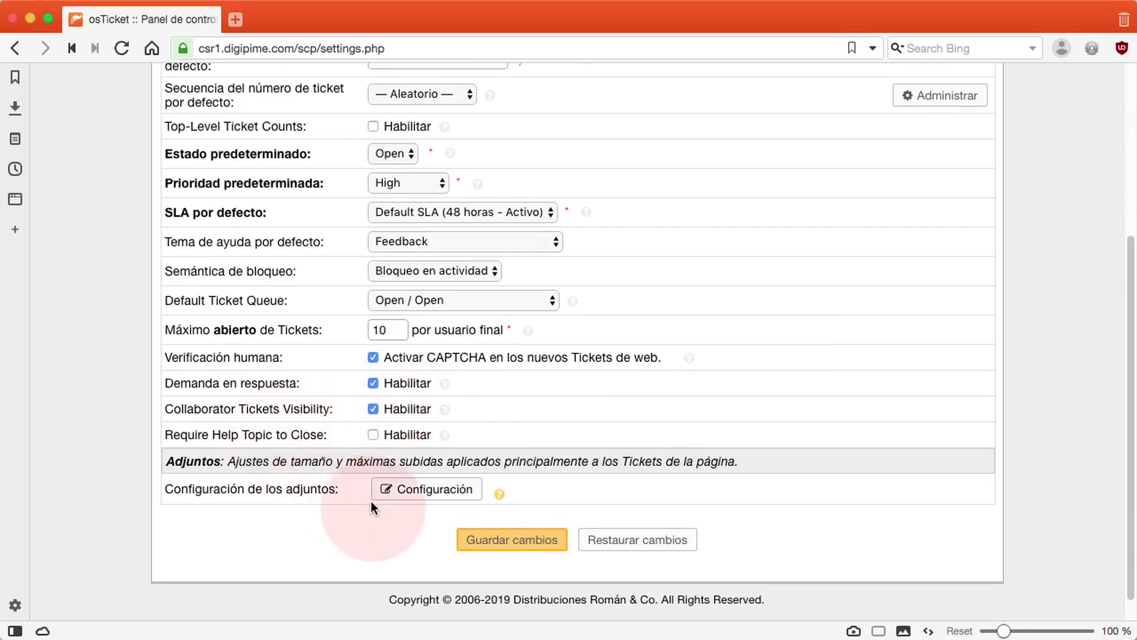
Open the attachment configuration for Issue Details and set the maximum file size to 2 mb
{"action": "left_click", "coordinate": [406, 491]}
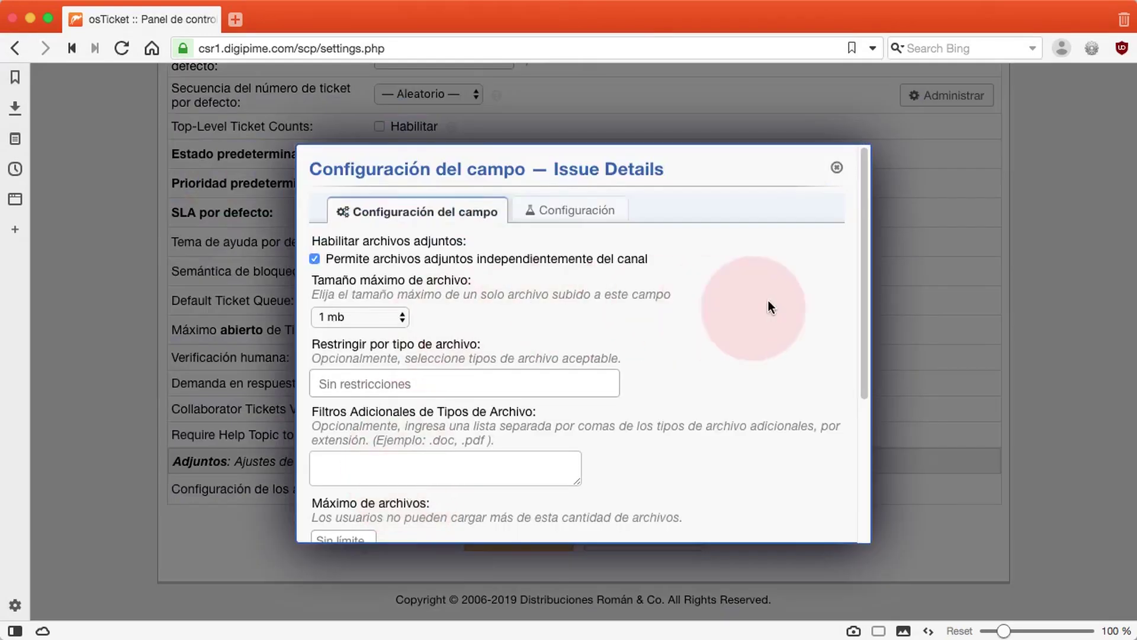
{"action": "scroll", "coordinate": [791, 359], "scroll_direction": "down", "scroll_amount": 2}
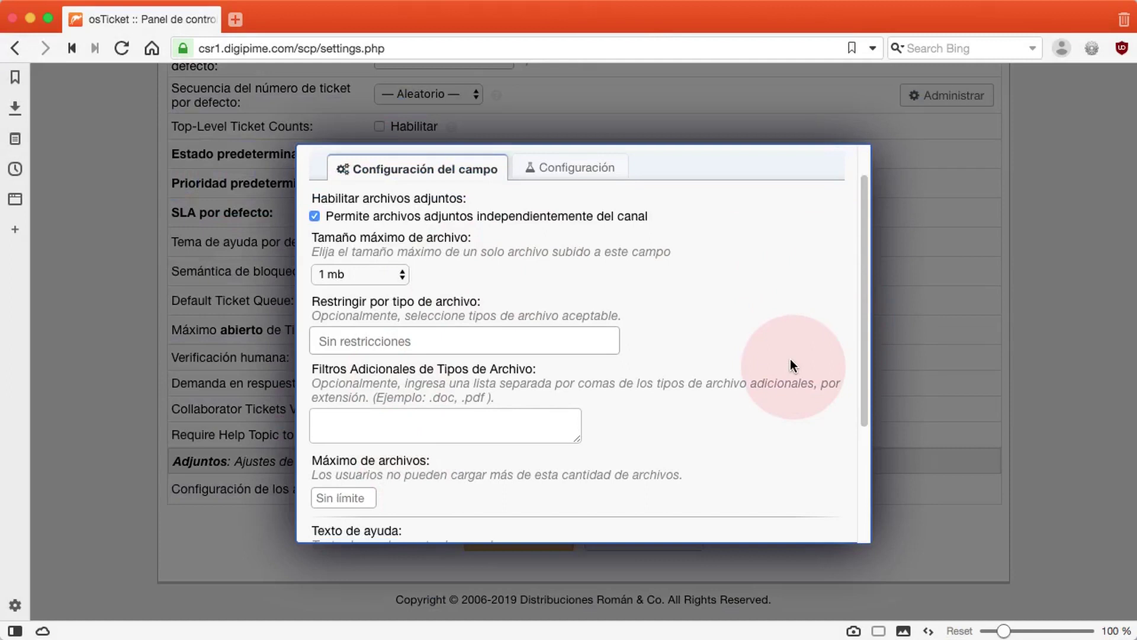
{"action": "scroll", "coordinate": [790, 366], "scroll_direction": "down", "scroll_amount": 1}
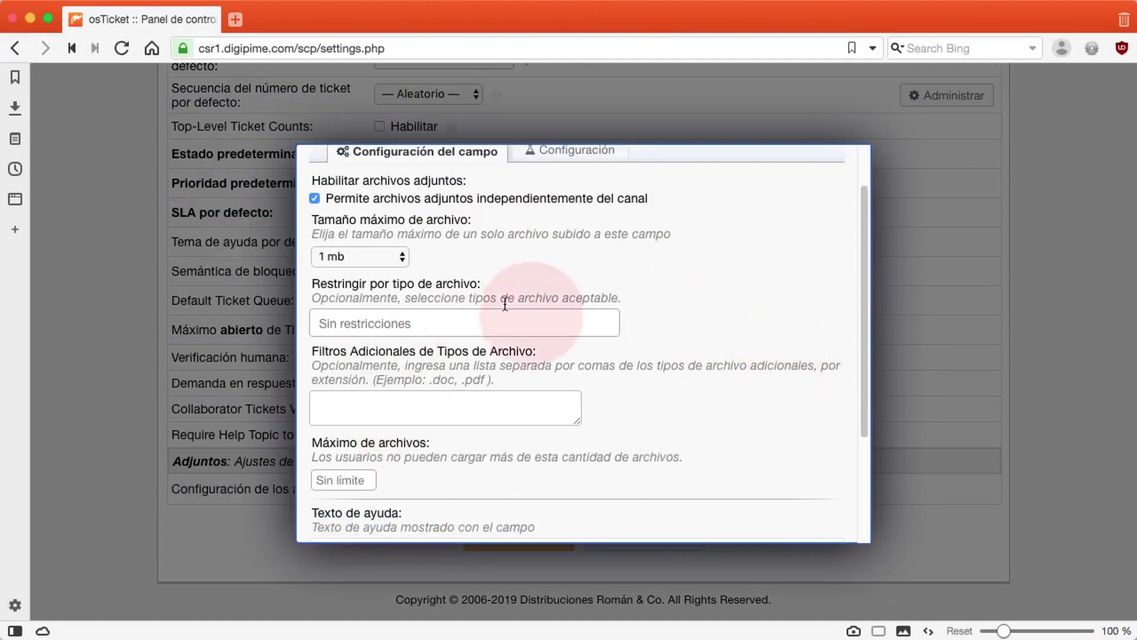
{"action": "left_click", "coordinate": [377, 256]}
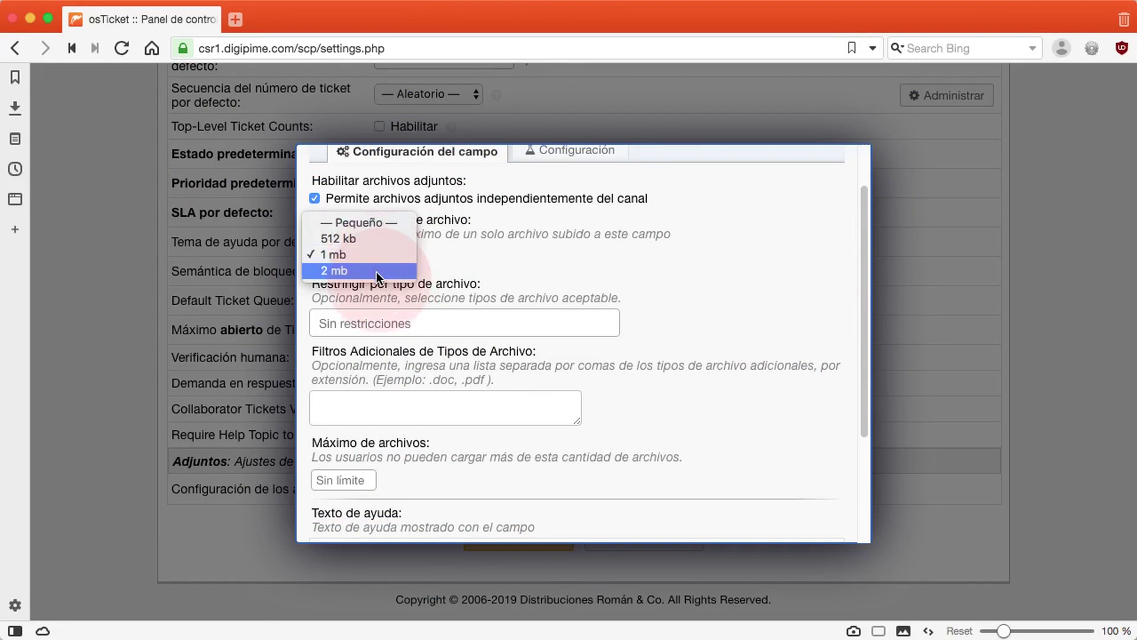
{"action": "left_click", "coordinate": [376, 271]}
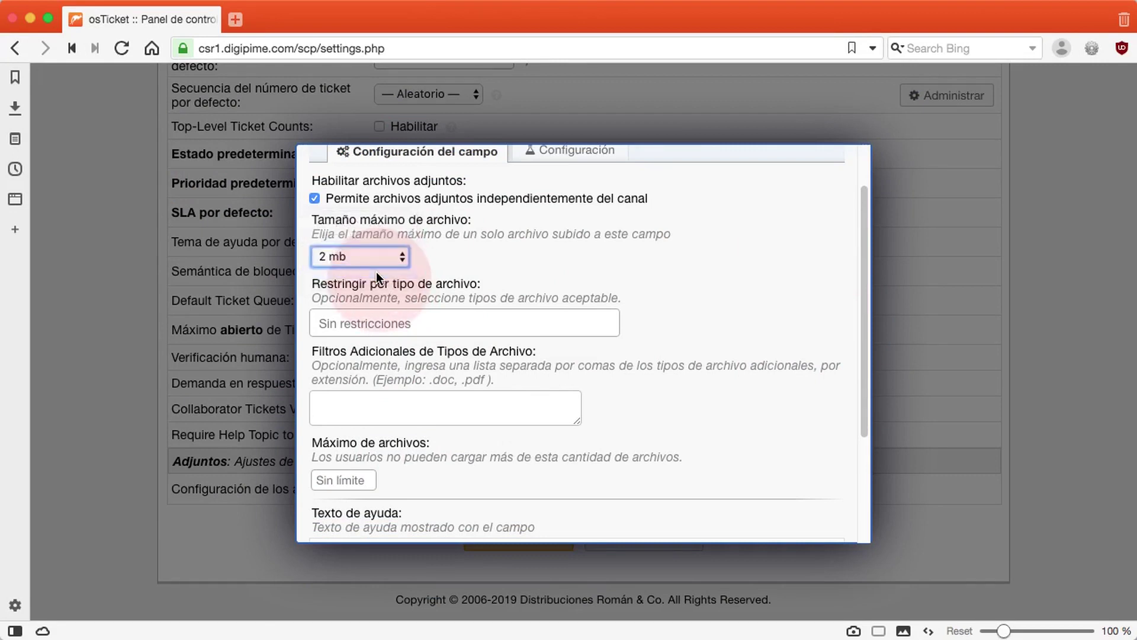
{"action": "left_click", "coordinate": [734, 288]}
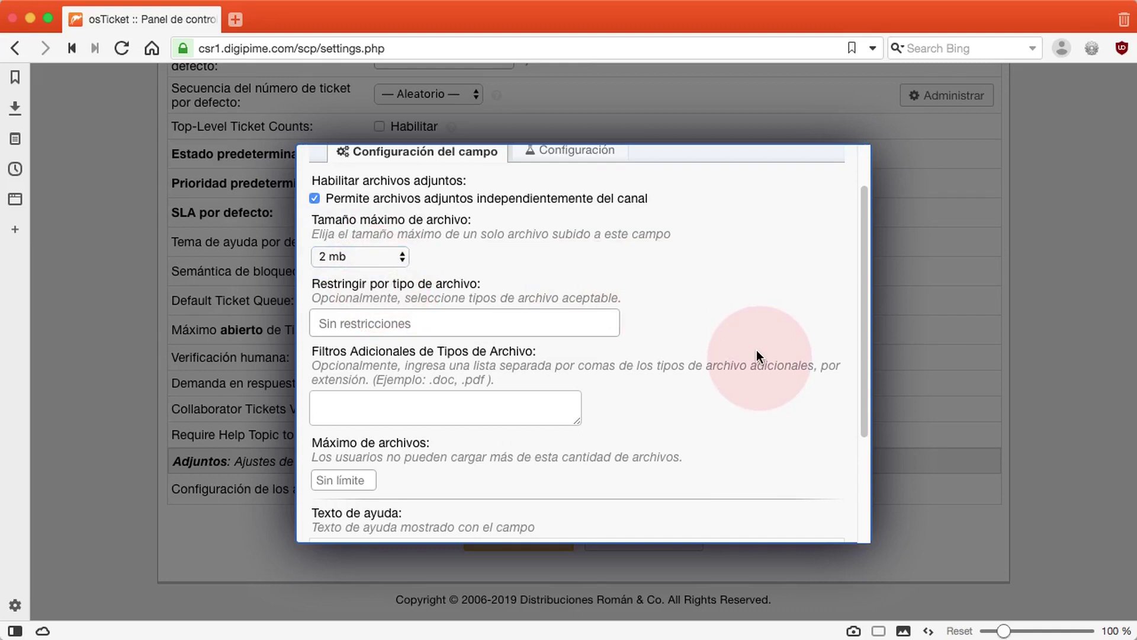
Restrict the accepted attachment file types to Common Office Documents and Archives
{"action": "scroll", "coordinate": [755, 353], "scroll_direction": "down", "scroll_amount": 3}
{"action": "scroll", "coordinate": [757, 353], "scroll_direction": "up", "scroll_amount": 2}
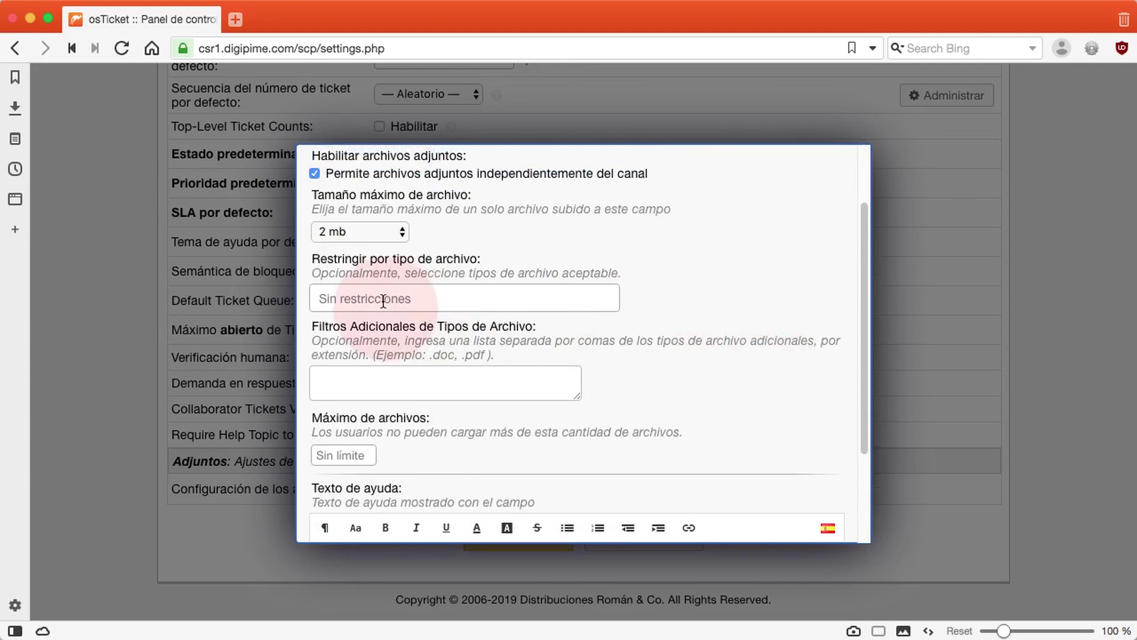
{"action": "left_click", "coordinate": [383, 301]}
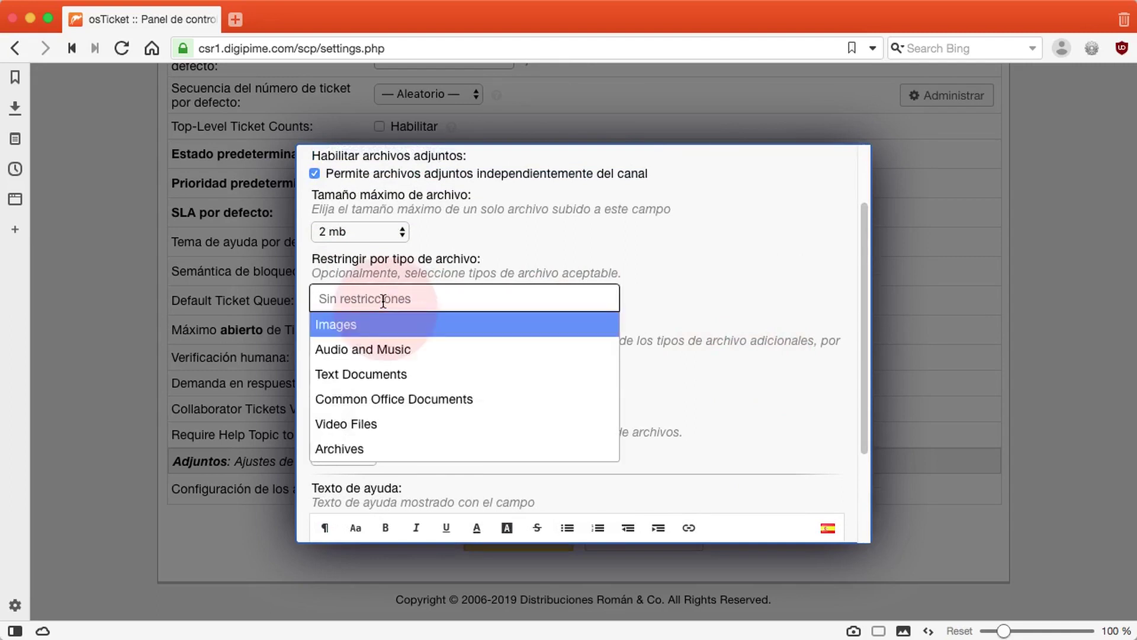
{"action": "left_click", "coordinate": [394, 401]}
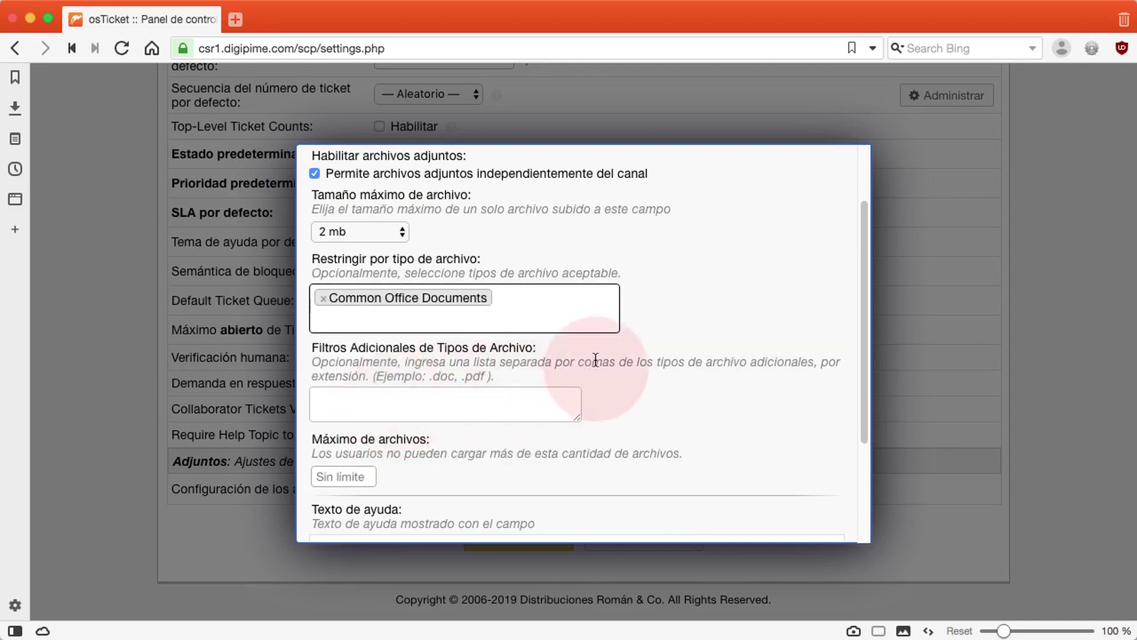
{"action": "left_click", "coordinate": [534, 297]}
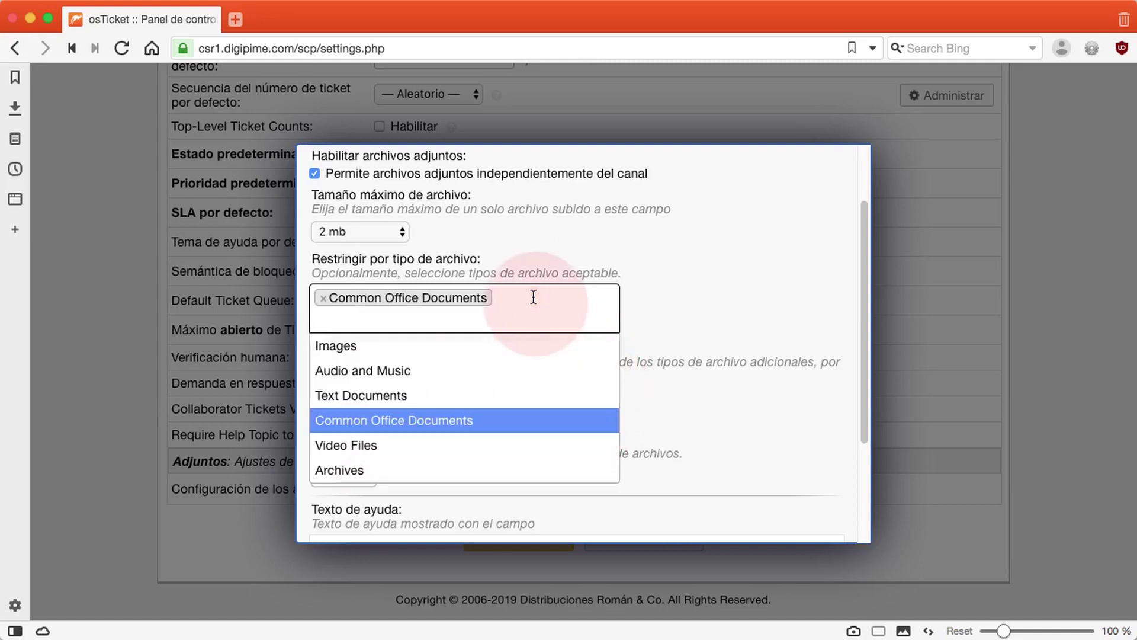
{"action": "left_click", "coordinate": [446, 469]}
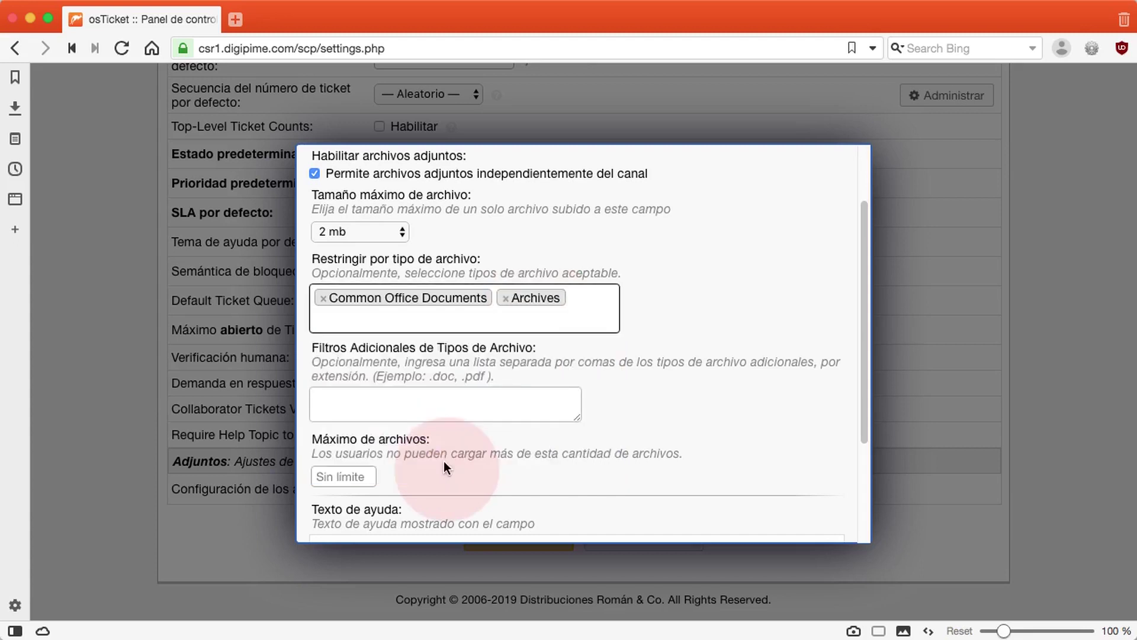
Review the Issue Details field's permission, visibility and requirement options, and return to its attachment options
{"action": "scroll", "coordinate": [719, 415], "scroll_direction": "down", "scroll_amount": 3}
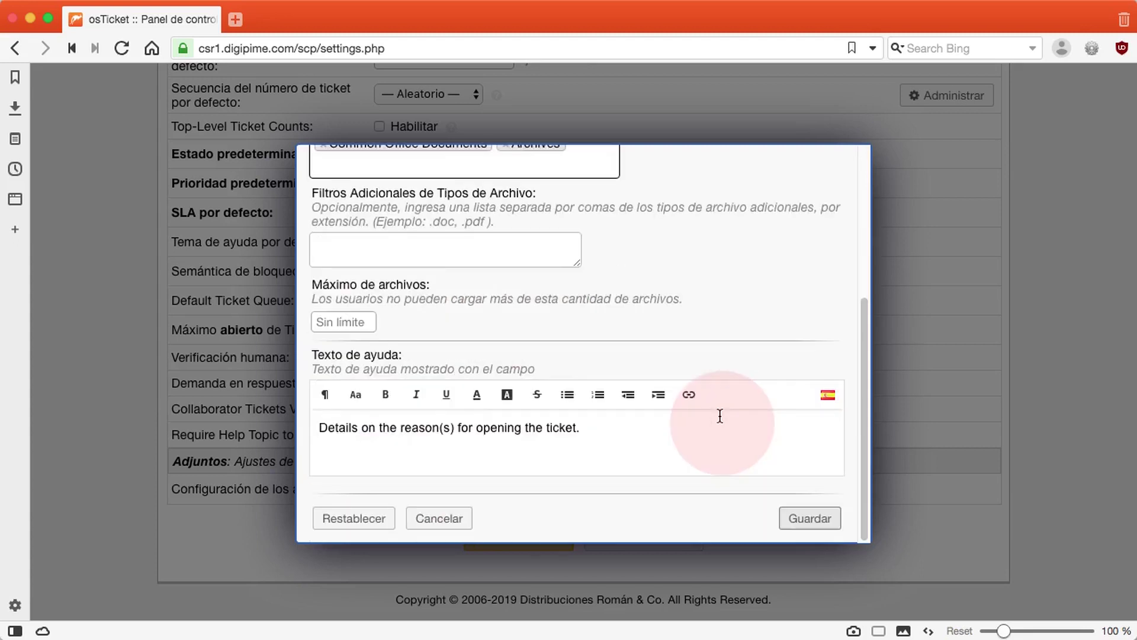
{"action": "scroll", "coordinate": [719, 416], "scroll_direction": "up", "scroll_amount": 5}
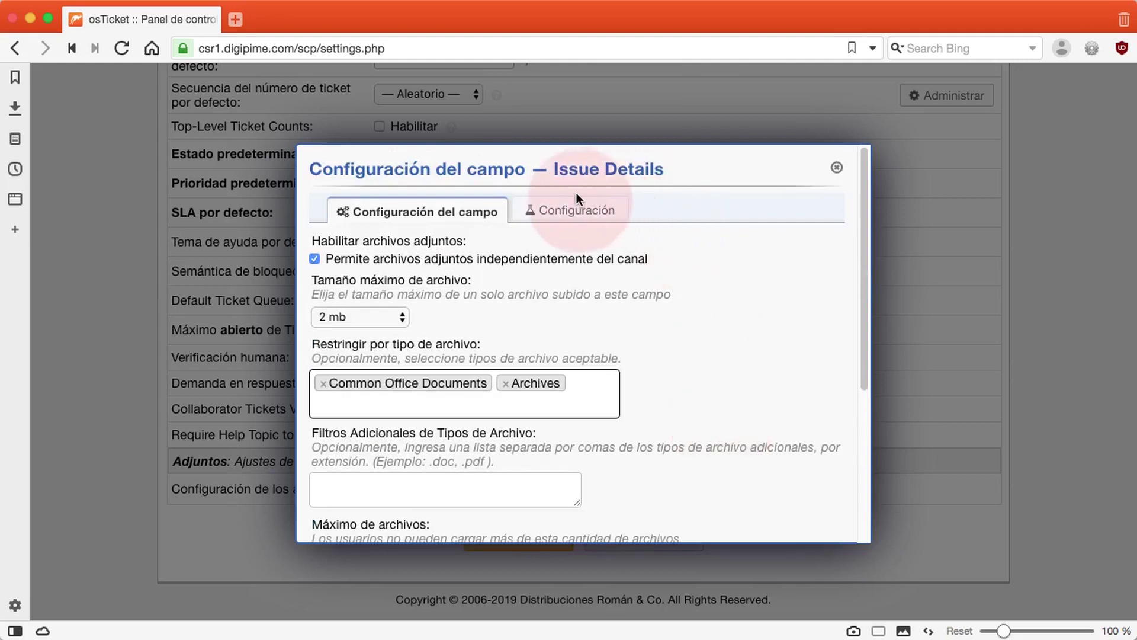
{"action": "left_click", "coordinate": [575, 211]}
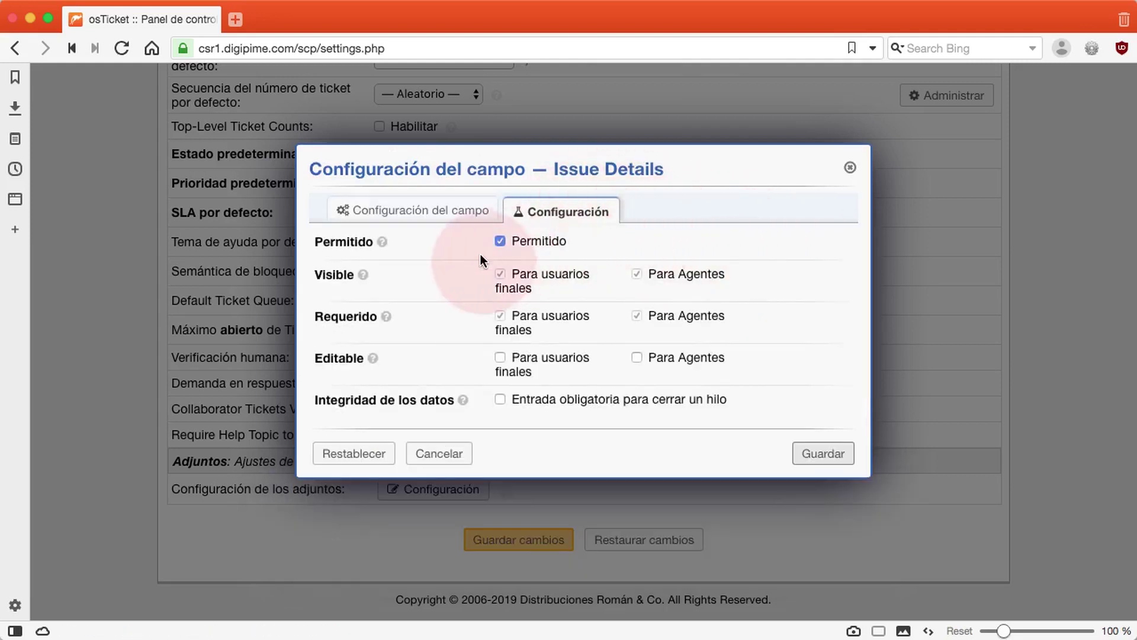
{"action": "left_click", "coordinate": [400, 211]}
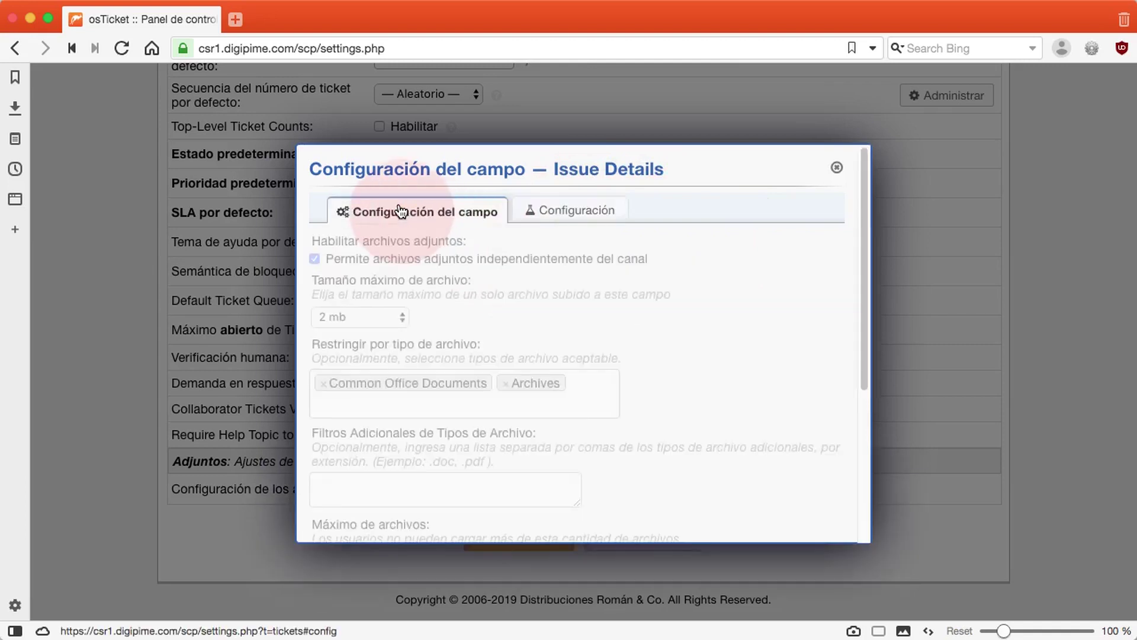
Set the maximum number of attached files to 2 and save both the field configuration and the ticket settings
{"action": "scroll", "coordinate": [662, 438], "scroll_direction": "down", "scroll_amount": 5}
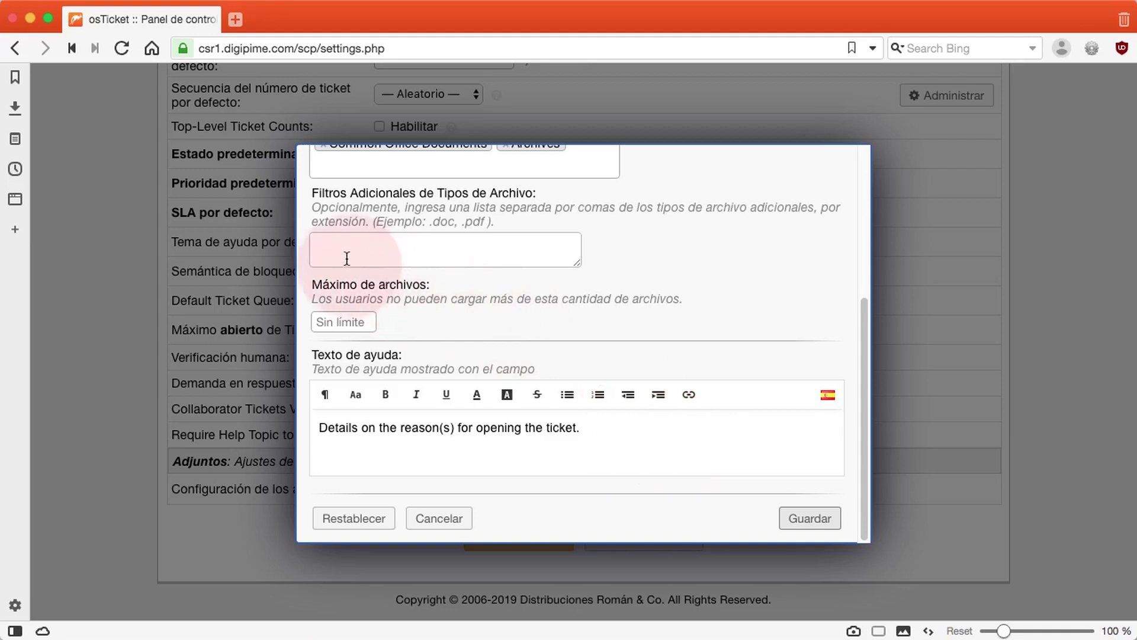
{"action": "left_click", "coordinate": [347, 321]}
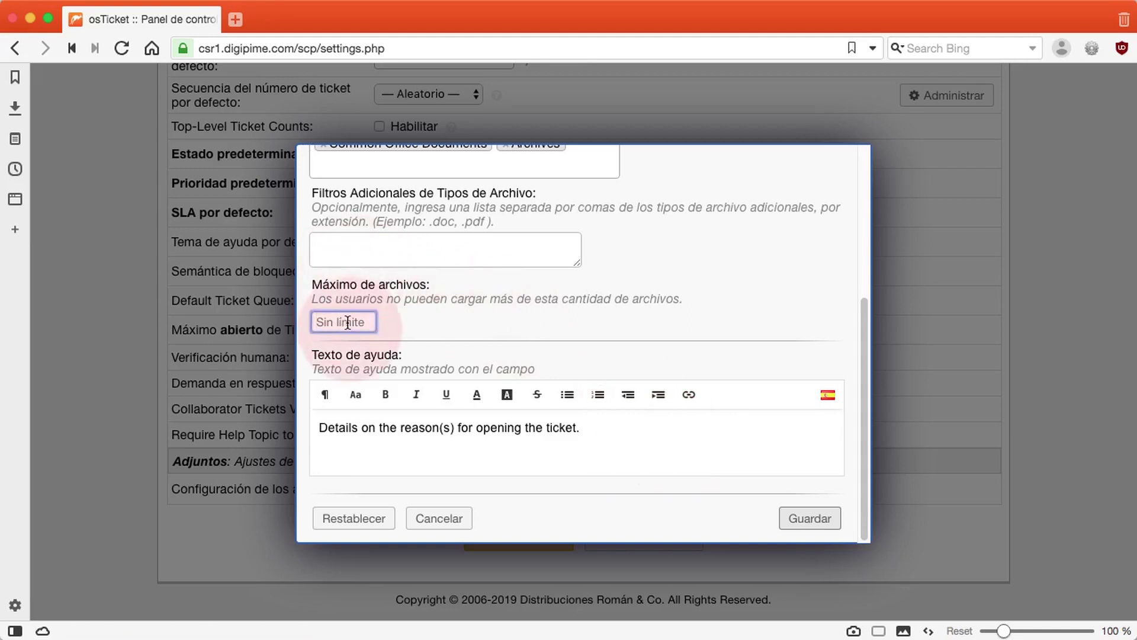
{"action": "type", "text": "2"}
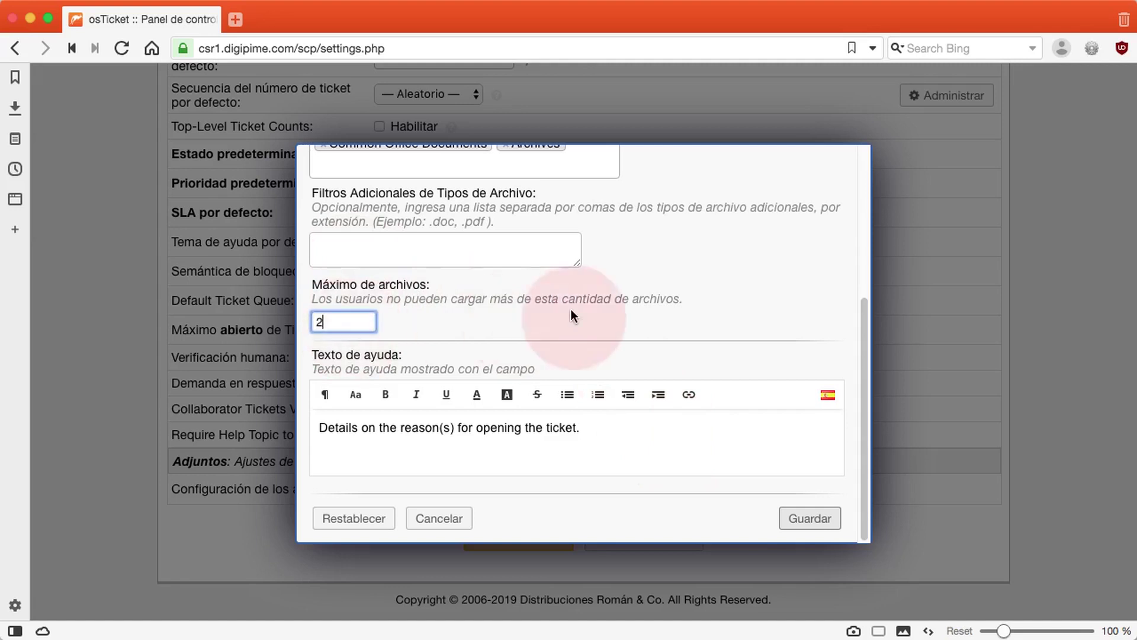
{"action": "scroll", "coordinate": [687, 300], "scroll_direction": "up", "scroll_amount": 2}
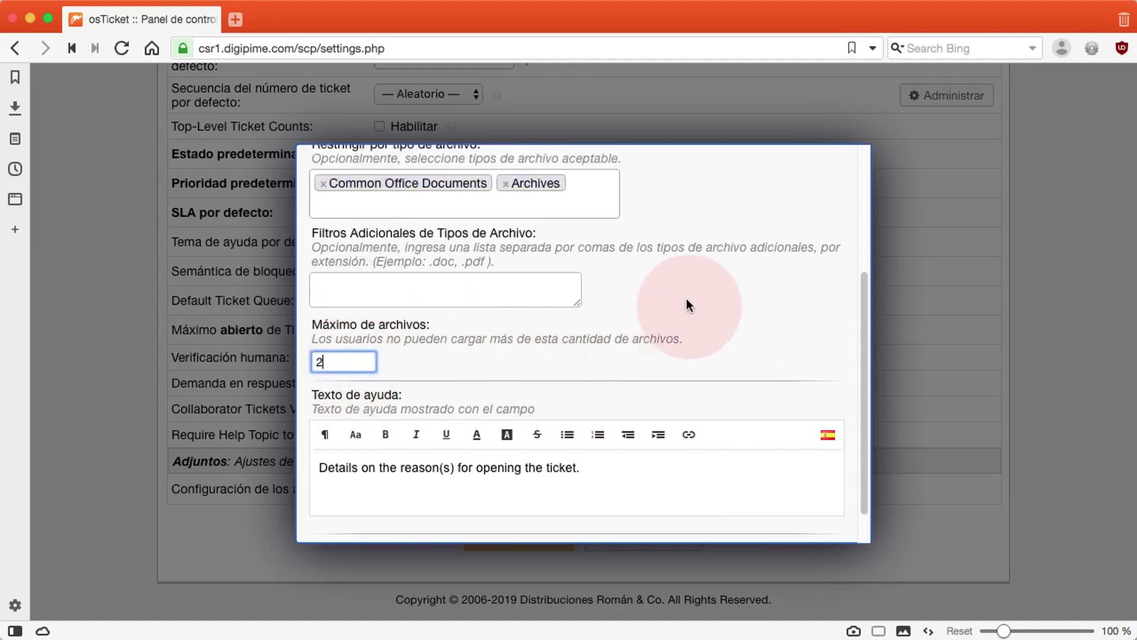
{"action": "scroll", "coordinate": [687, 298], "scroll_direction": "down", "scroll_amount": 2}
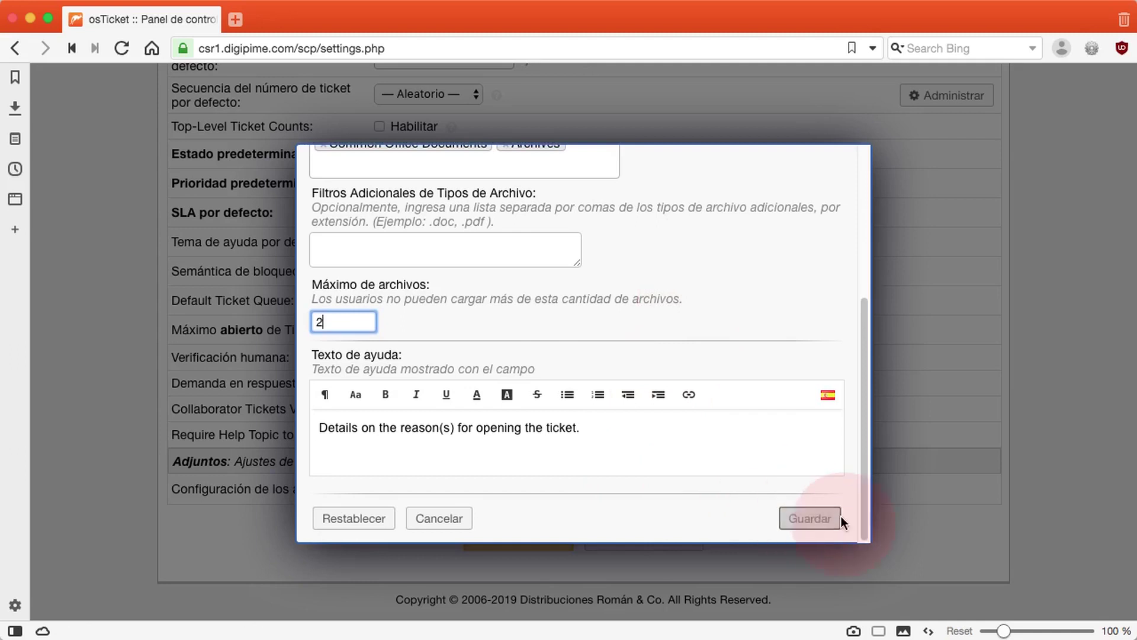
{"action": "left_click", "coordinate": [810, 519]}
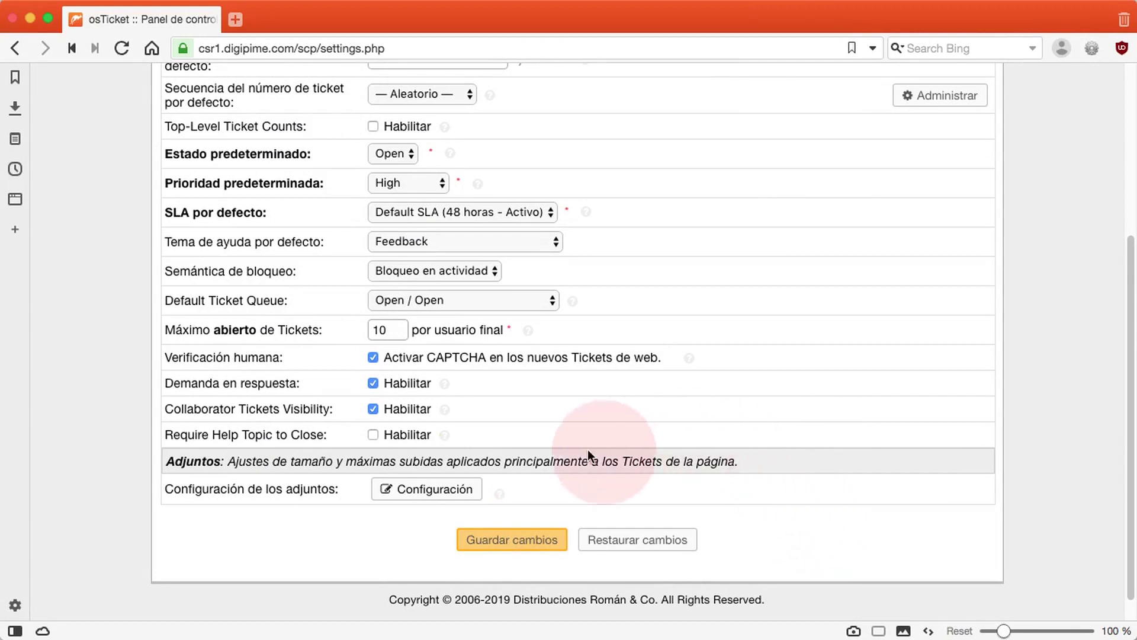
{"action": "left_click", "coordinate": [529, 540]}
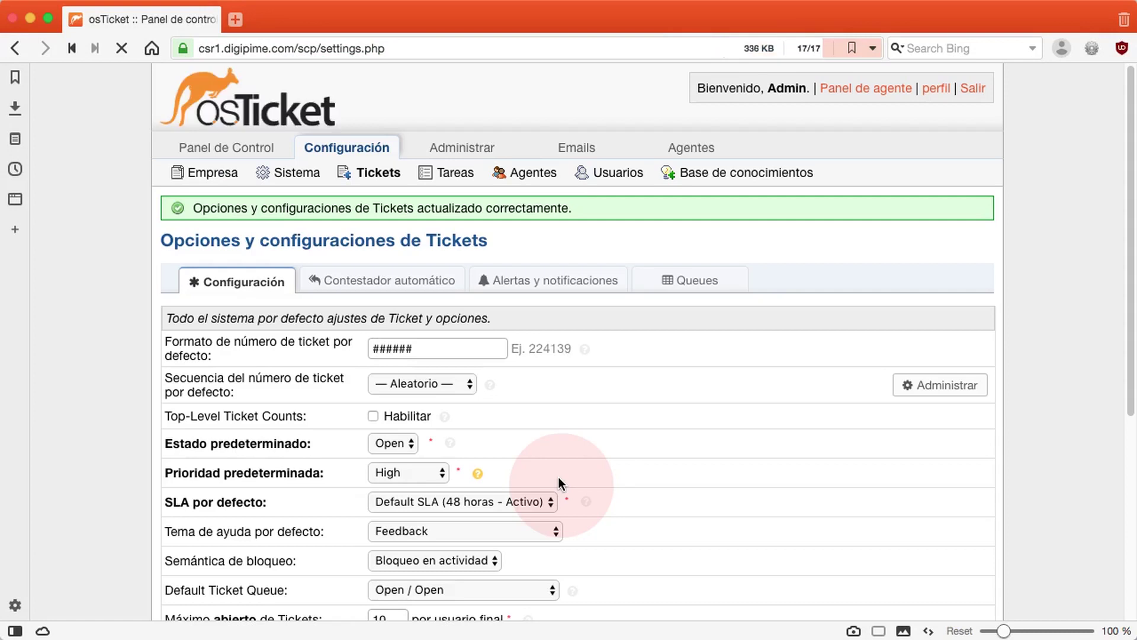
Enable the automatic reply to the ticket owner (Propietario del Ticket) for new tickets
{"action": "left_click", "coordinate": [413, 286]}
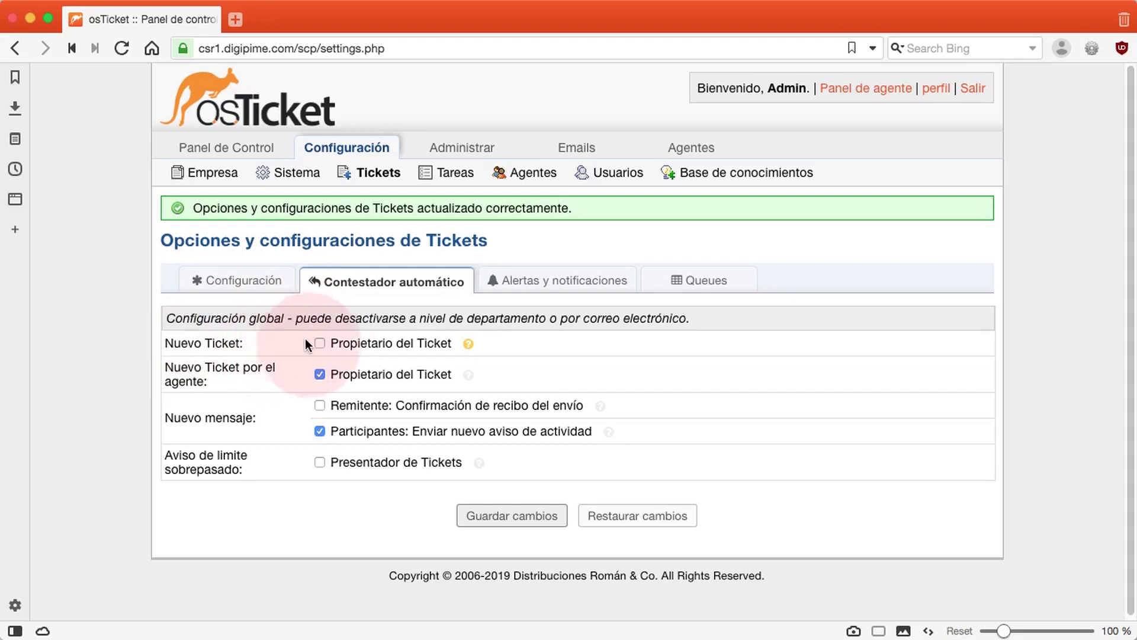
{"action": "left_click", "coordinate": [320, 344]}
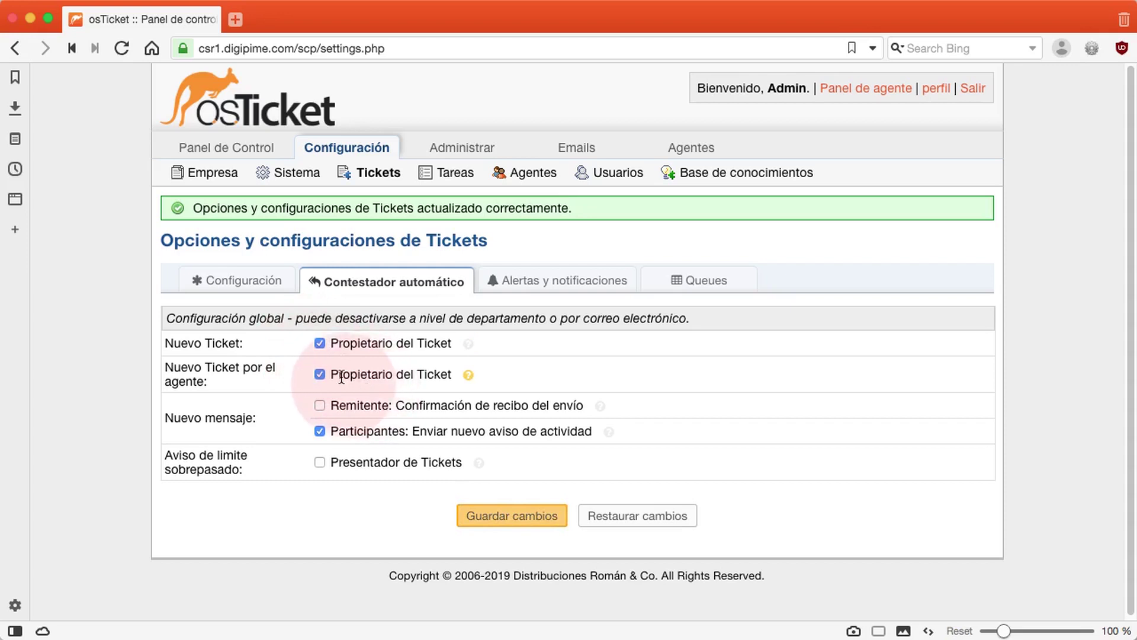
{"action": "double_click", "coordinate": [198, 382]}
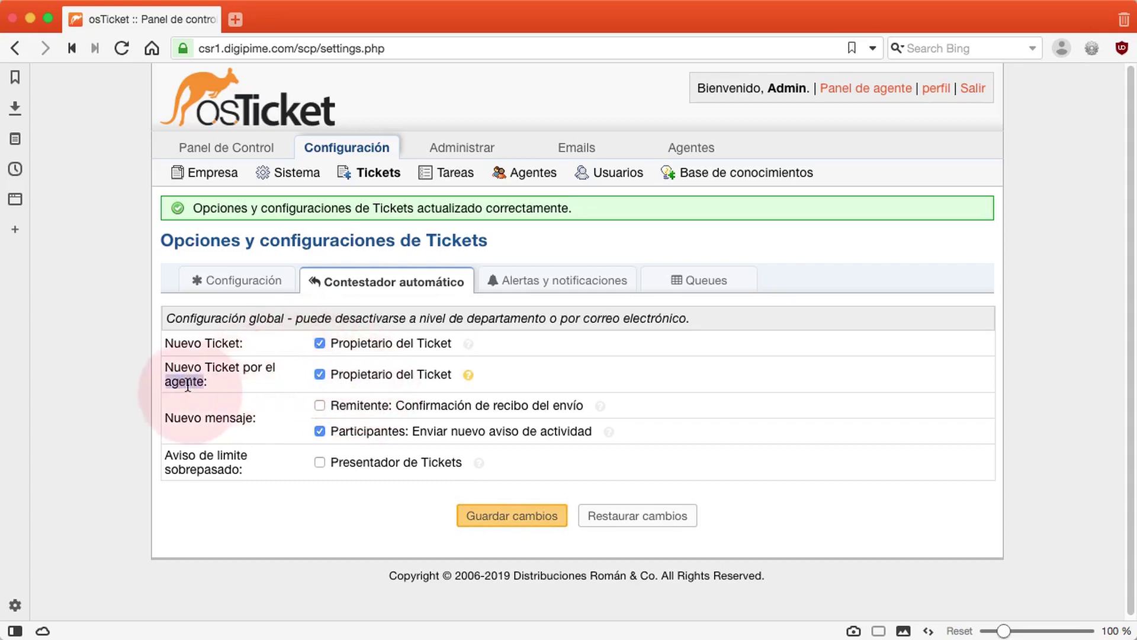
{"action": "left_click", "coordinate": [226, 379]}
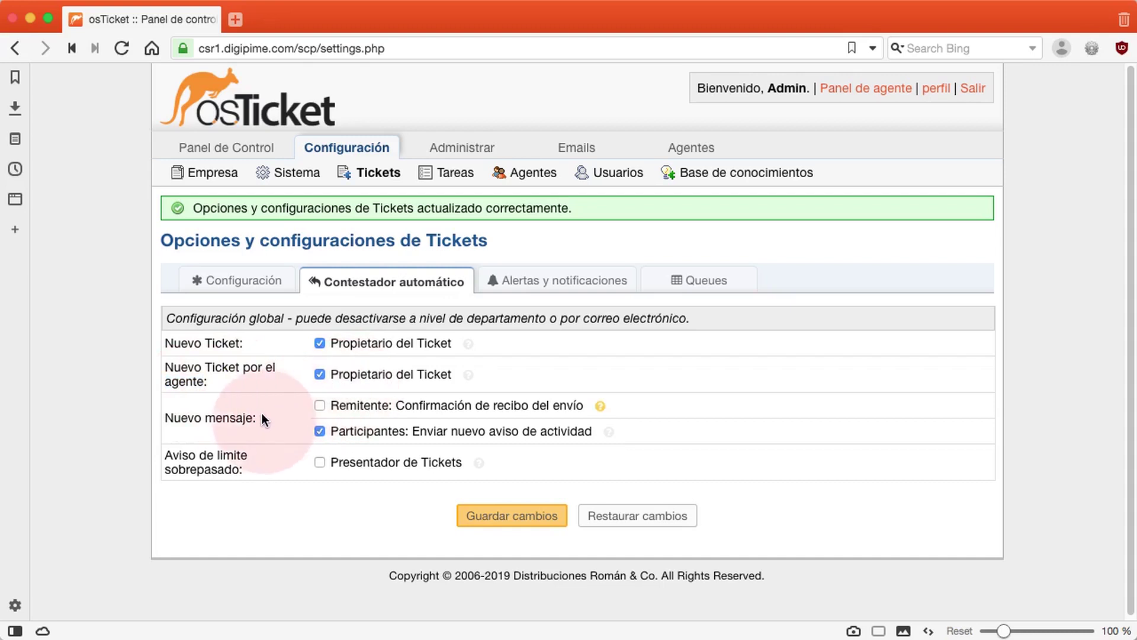
Enable the sender's receipt confirmation for new messages and the over-limit notice to the ticket submitter, and save the autoresponder settings
{"action": "left_click", "coordinate": [320, 405]}
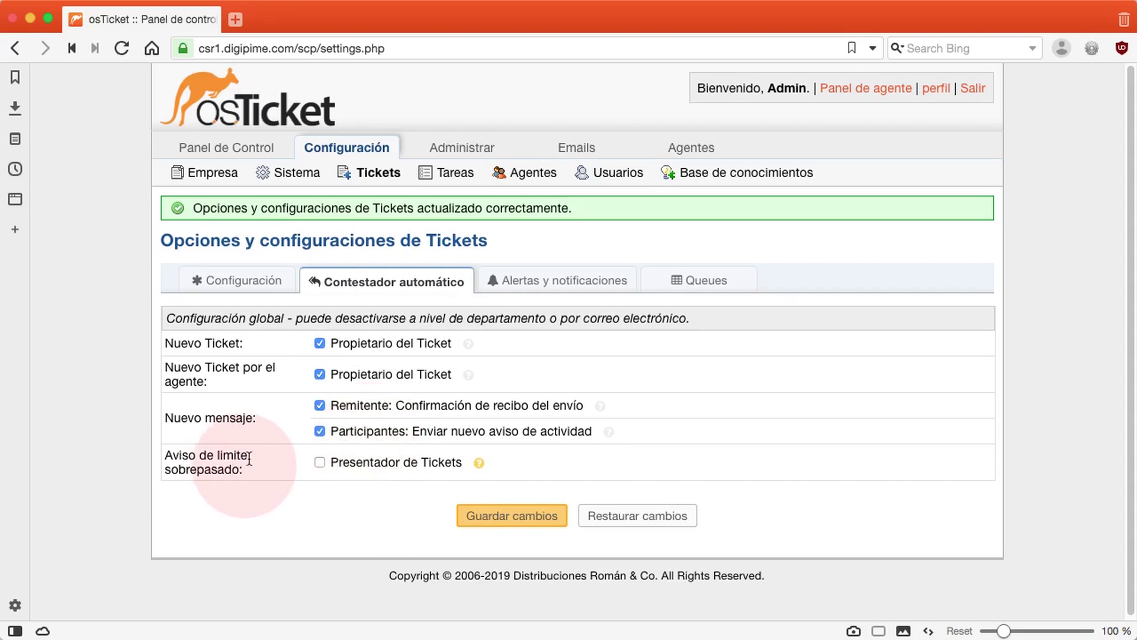
{"action": "left_click", "coordinate": [318, 461]}
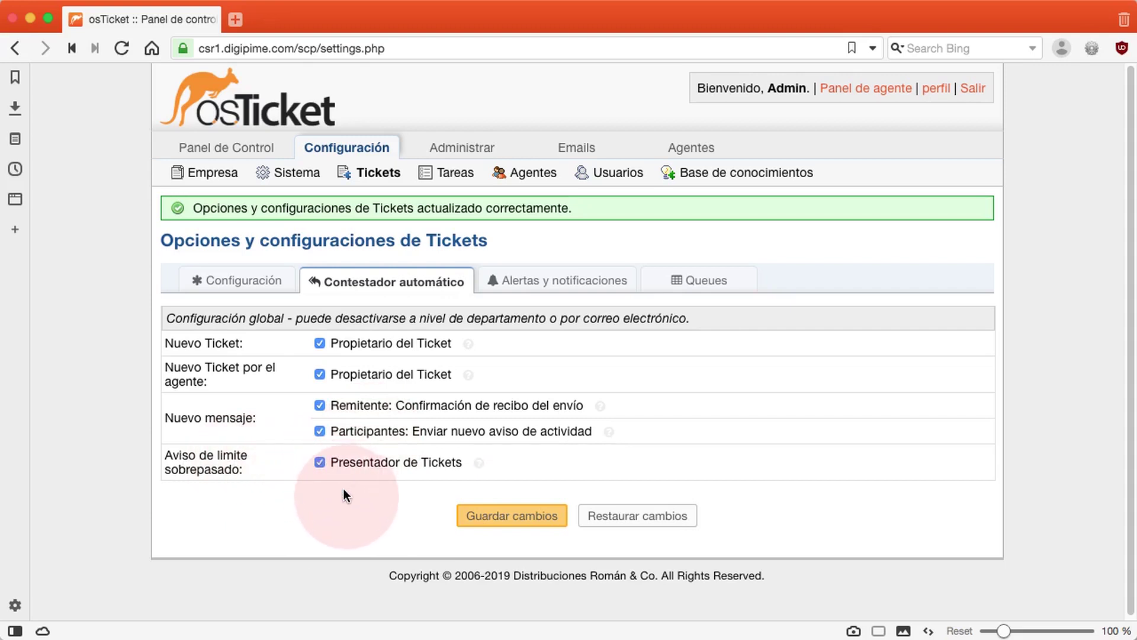
{"action": "left_click", "coordinate": [478, 518]}
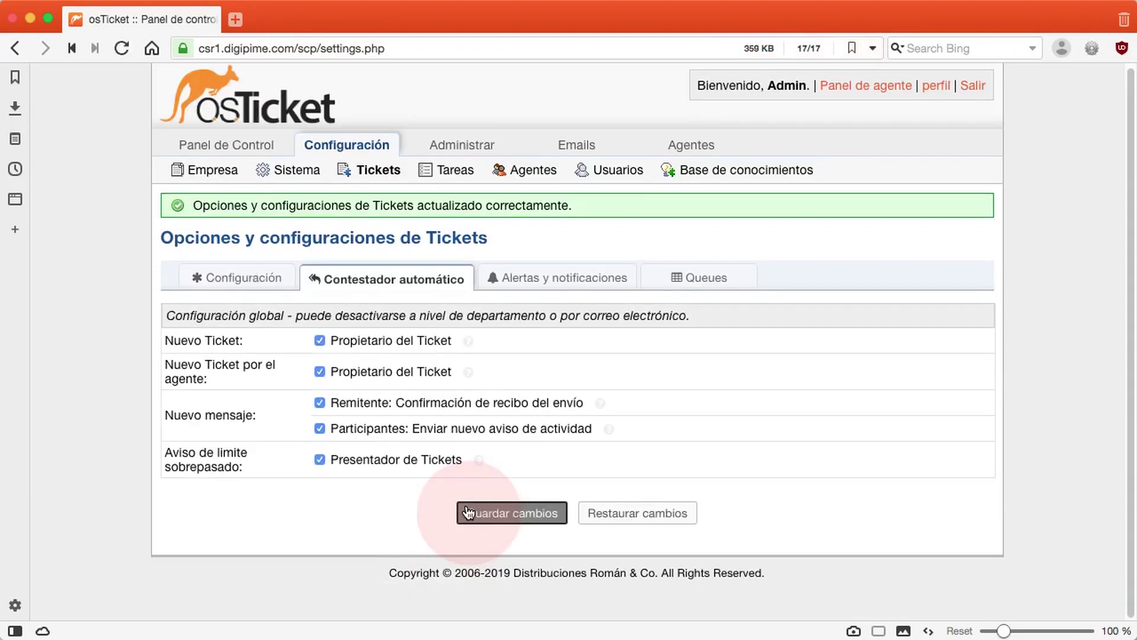
In the ticket alerts and notifications, keep the new ticket alert enabled and add Miembros del Departamento as recipients
{"action": "left_click", "coordinate": [538, 279]}
{"action": "left_click", "coordinate": [630, 386]}
{"action": "scroll", "coordinate": [631, 386], "scroll_direction": "down", "scroll_amount": 2}
{"action": "scroll", "coordinate": [630, 386], "scroll_direction": "down", "scroll_amount": 1}
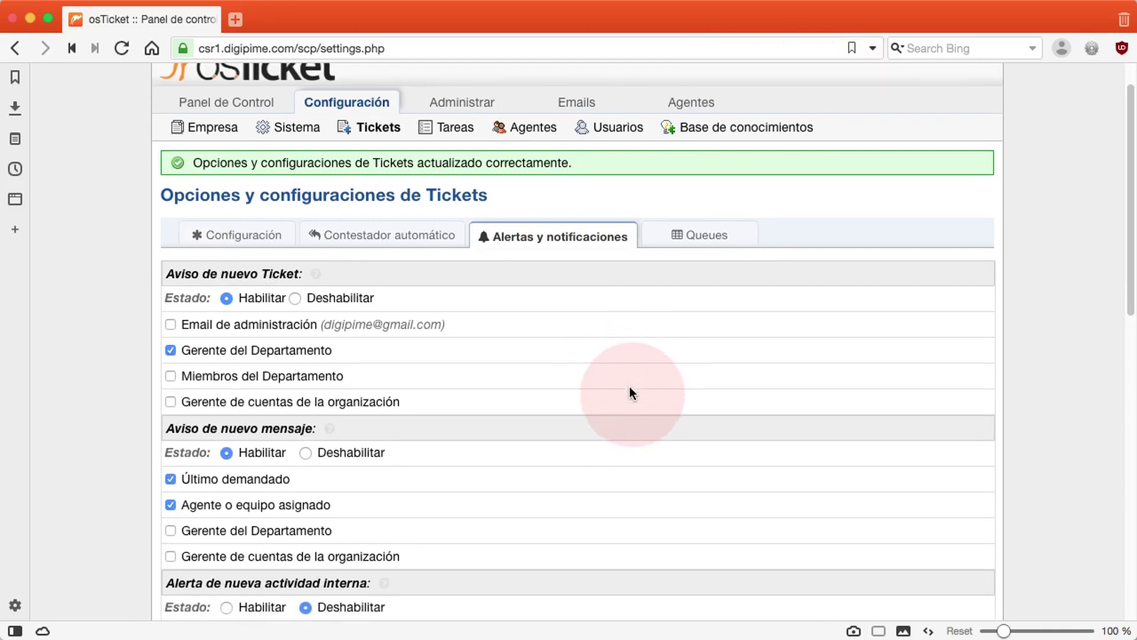
{"action": "left_click_drag", "start_coordinate": [168, 267], "coordinate": [273, 262]}
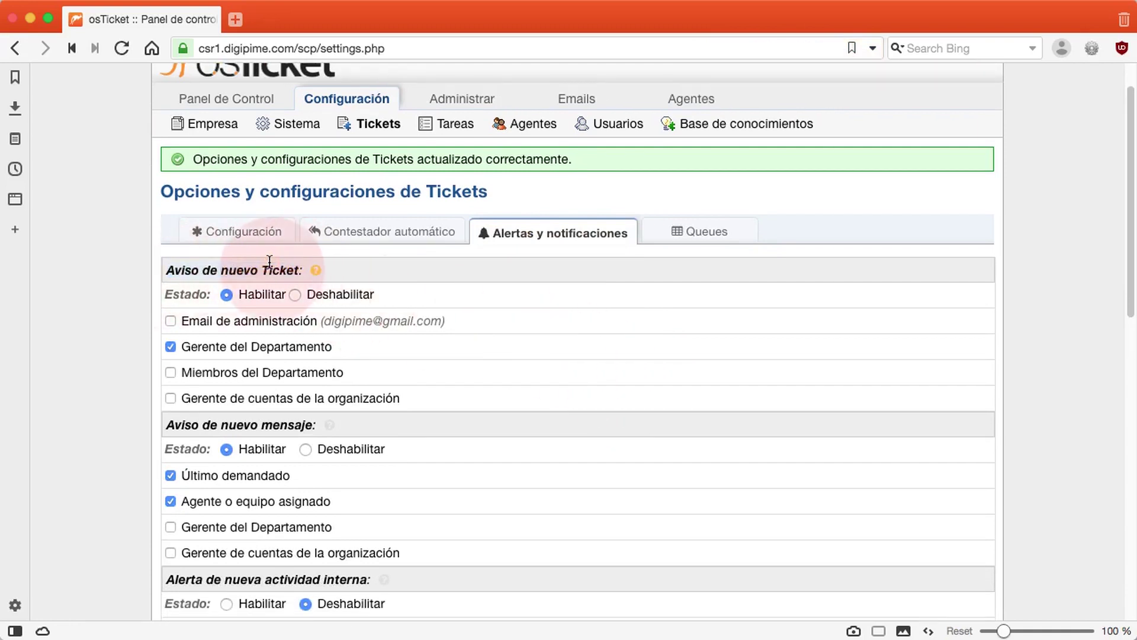
{"action": "left_click", "coordinate": [225, 294]}
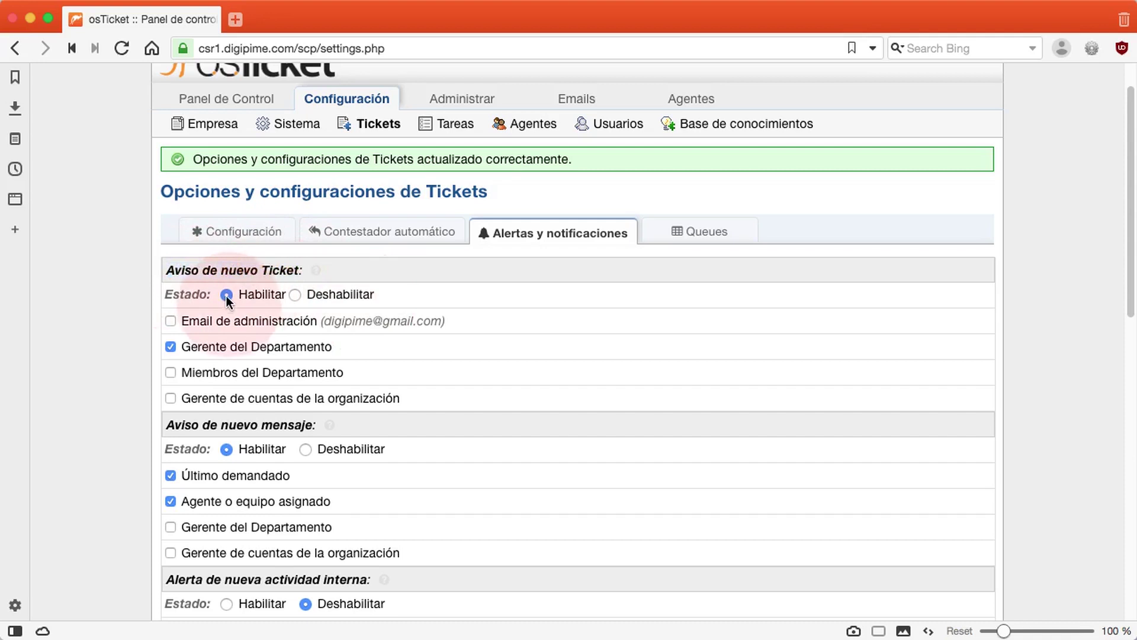
{"action": "left_click_drag", "start_coordinate": [226, 296], "coordinate": [168, 372]}
{"action": "left_click", "coordinate": [170, 372]}
Add Guía del equipo as a recipient of the ticket assignment alert (Aviso de asignación de Ticket)
{"action": "scroll", "coordinate": [549, 413], "scroll_direction": "down", "scroll_amount": 1}
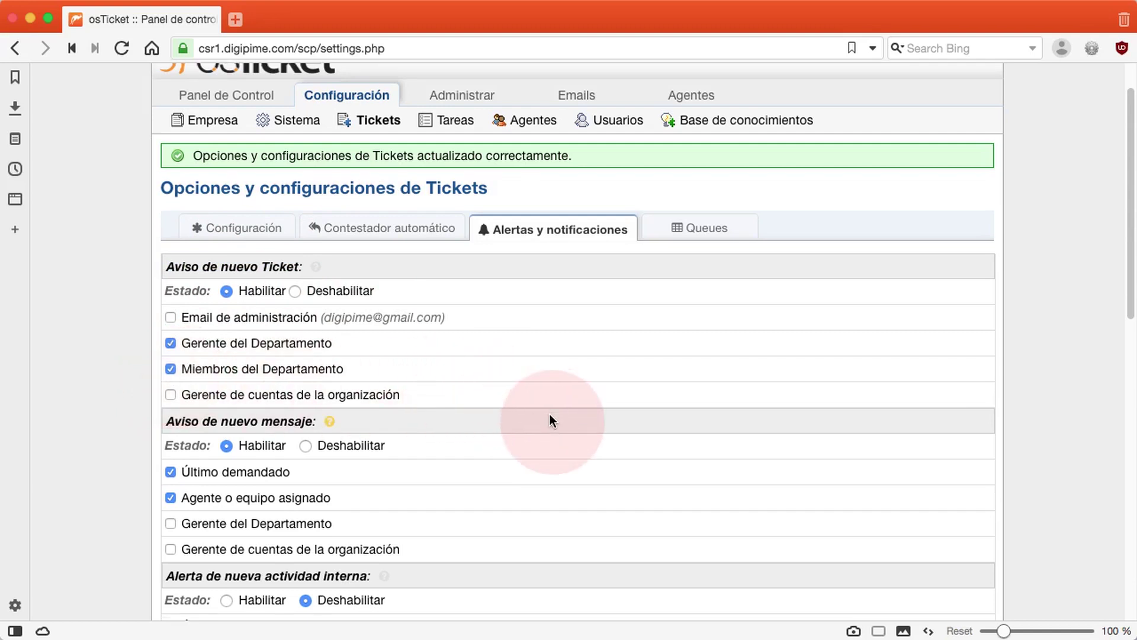
{"action": "scroll", "coordinate": [549, 419], "scroll_direction": "down", "scroll_amount": 3}
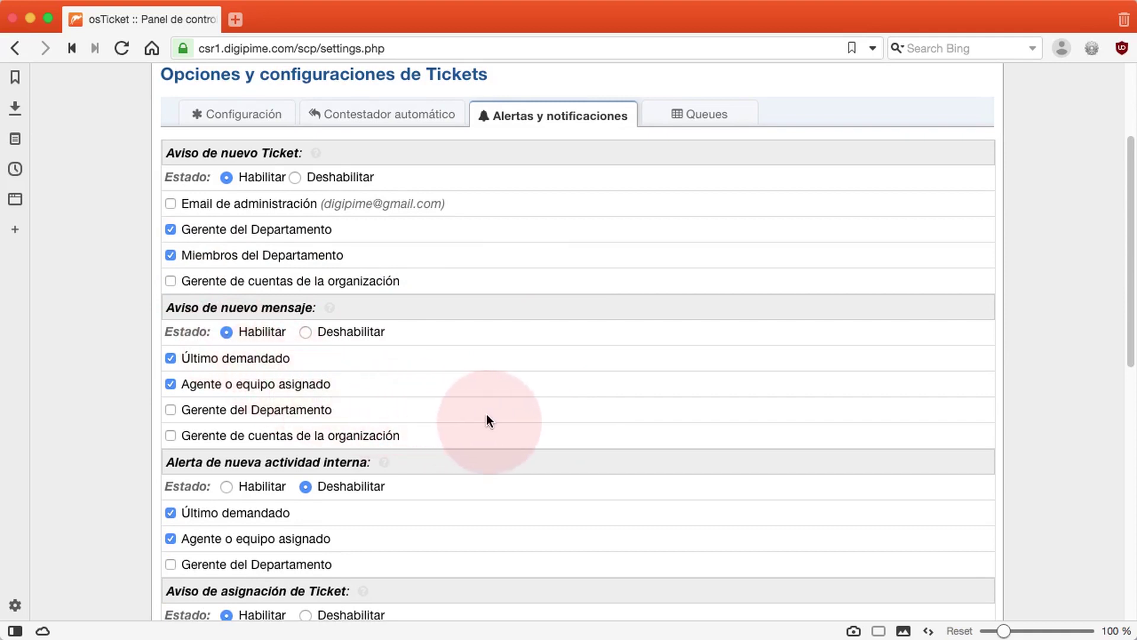
{"action": "scroll", "coordinate": [486, 414], "scroll_direction": "down", "scroll_amount": 1}
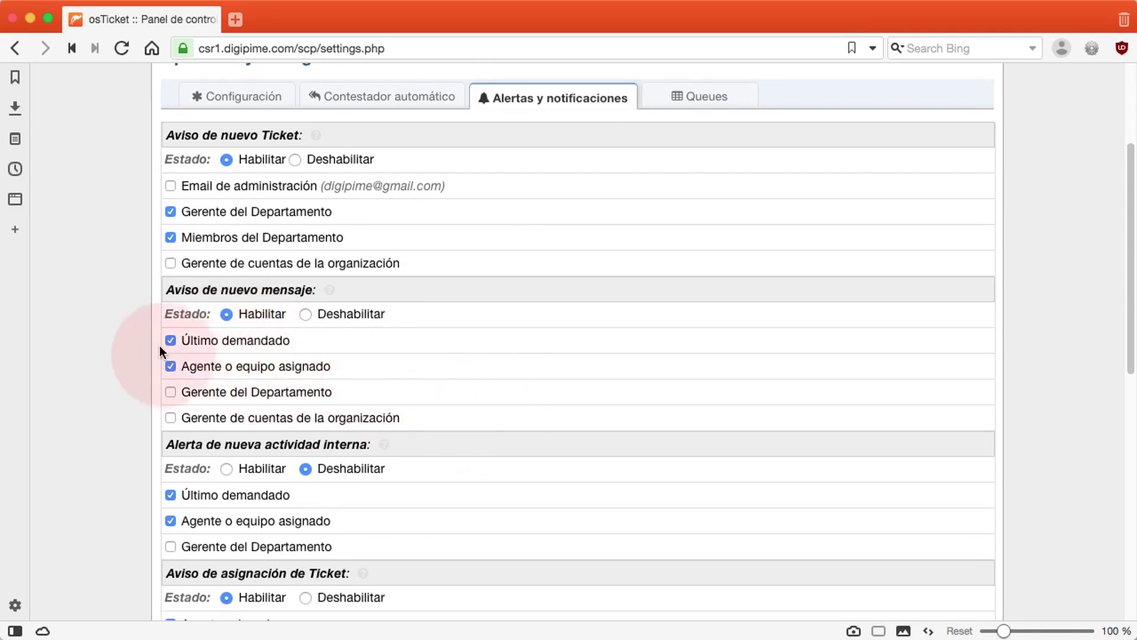
{"action": "scroll", "coordinate": [545, 477], "scroll_direction": "down", "scroll_amount": 5}
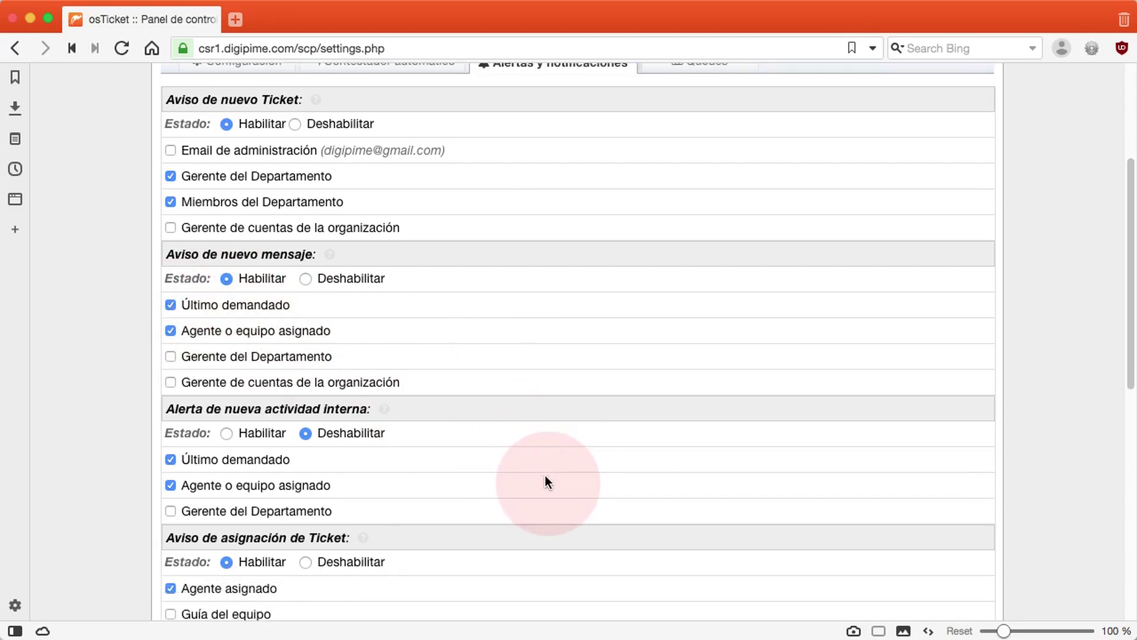
{"action": "scroll", "coordinate": [545, 476], "scroll_direction": "down", "scroll_amount": 2}
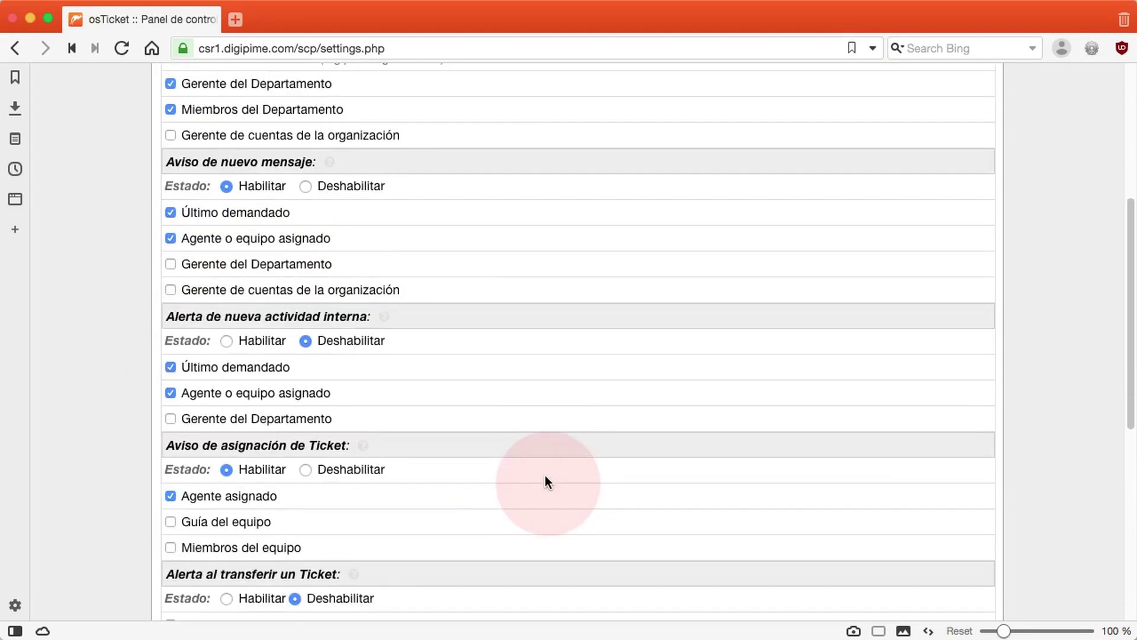
{"action": "scroll", "coordinate": [545, 476], "scroll_direction": "down", "scroll_amount": 5}
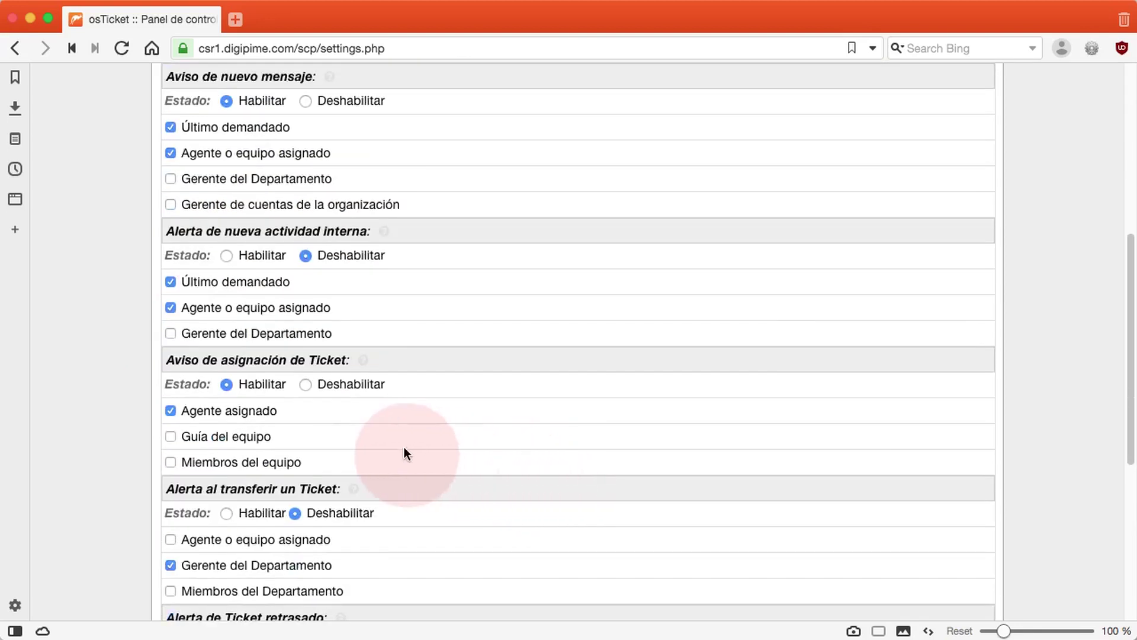
{"action": "left_click", "coordinate": [171, 436]}
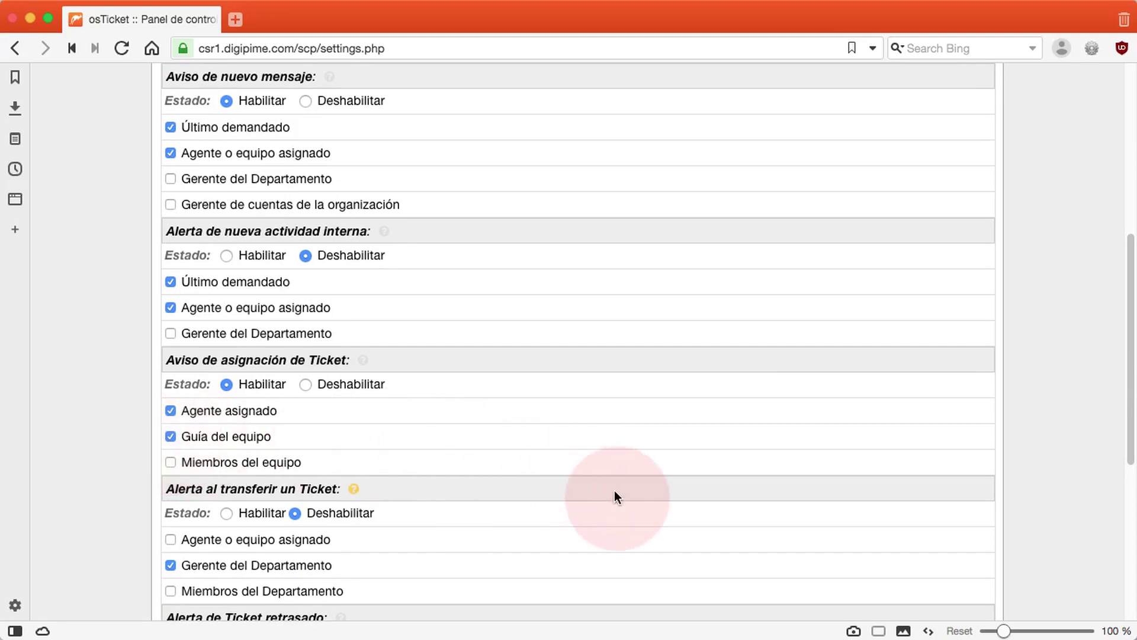
Enable the ticket transfer alert (Alerta al transferir un Ticket) and add Agente o equipo asignado as a recipient
{"action": "scroll", "coordinate": [614, 492], "scroll_direction": "down", "scroll_amount": 3}
{"action": "scroll", "coordinate": [614, 498], "scroll_direction": "down", "scroll_amount": 1}
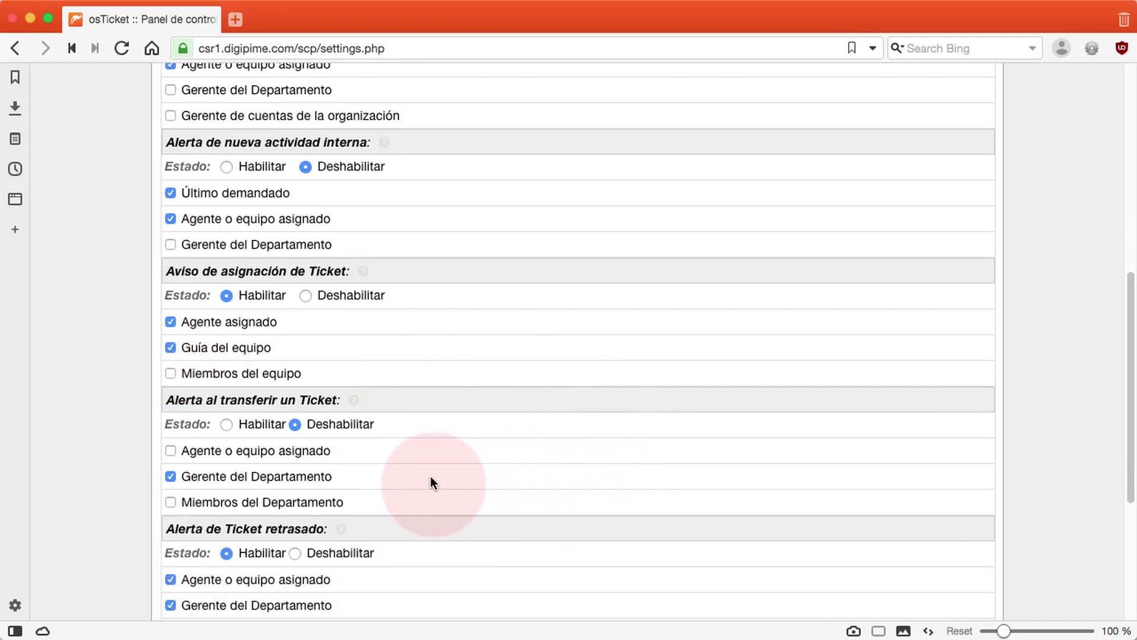
{"action": "left_click", "coordinate": [226, 424]}
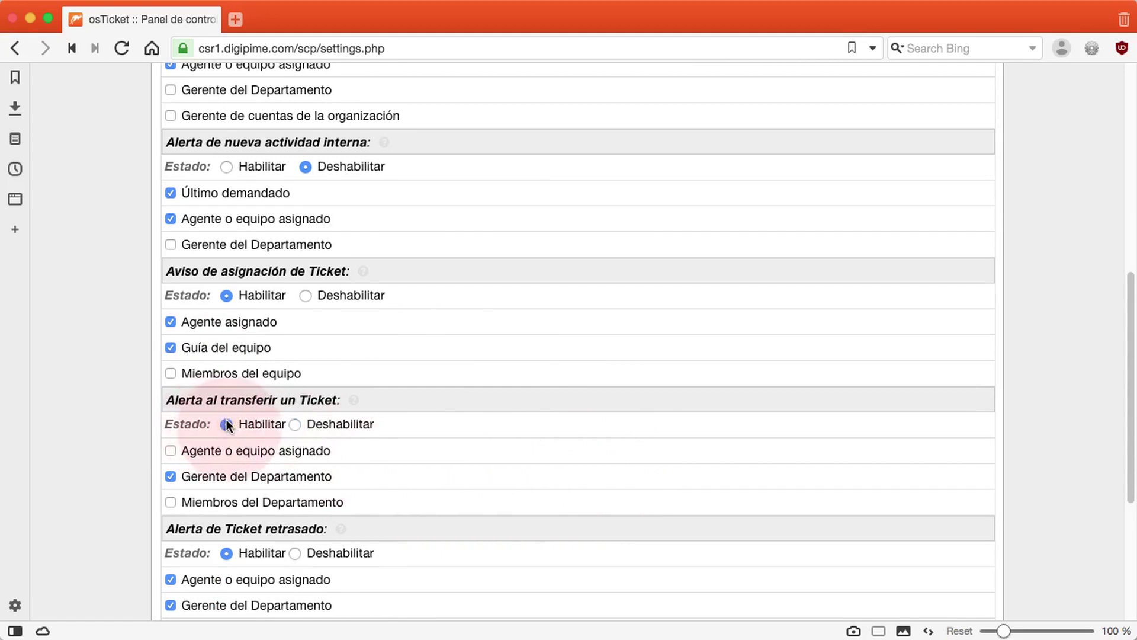
{"action": "left_click", "coordinate": [170, 451]}
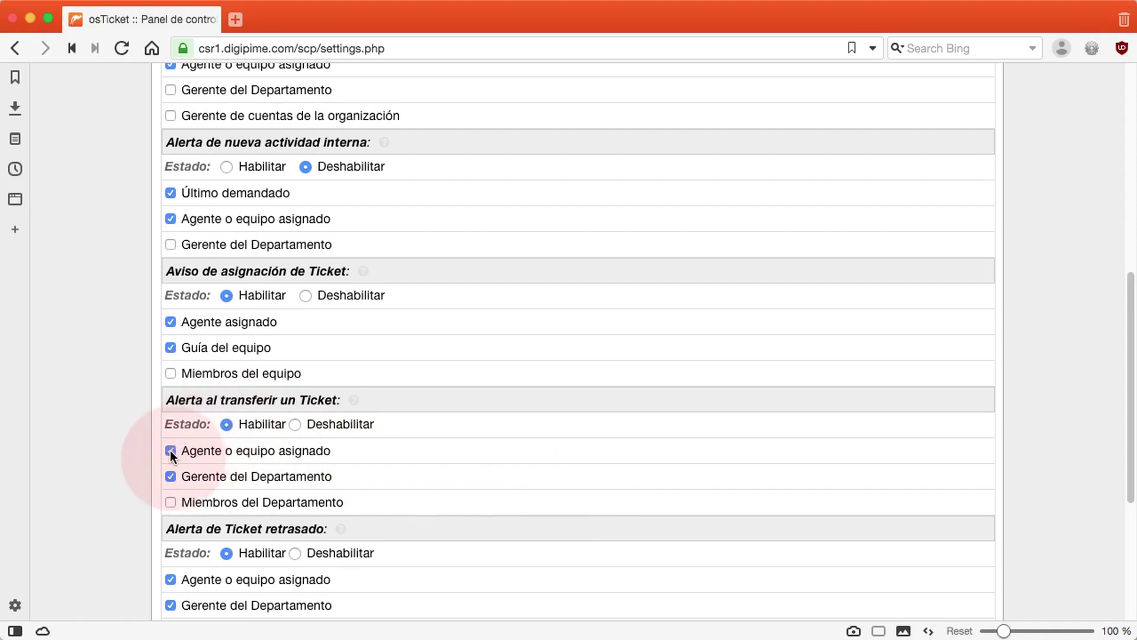
Review the overdue ticket and system alert options, leaving them as set, and save the alerts and notifications settings
{"action": "scroll", "coordinate": [502, 475], "scroll_direction": "down", "scroll_amount": 2}
{"action": "scroll", "coordinate": [502, 480], "scroll_direction": "down", "scroll_amount": 3}
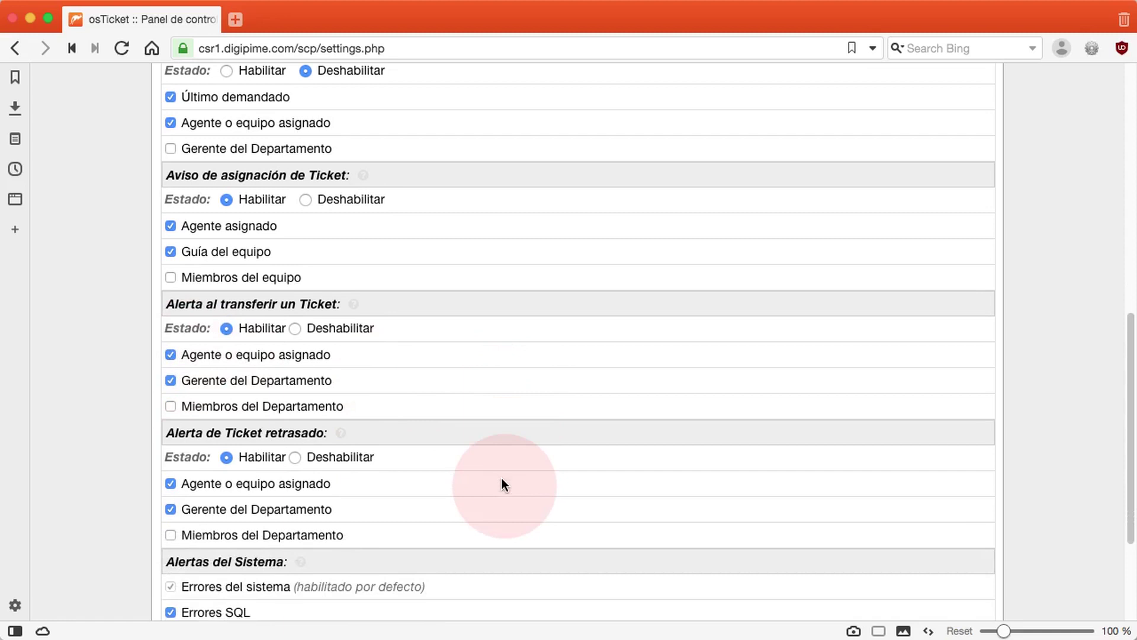
{"action": "scroll", "coordinate": [501, 480], "scroll_direction": "down", "scroll_amount": 3}
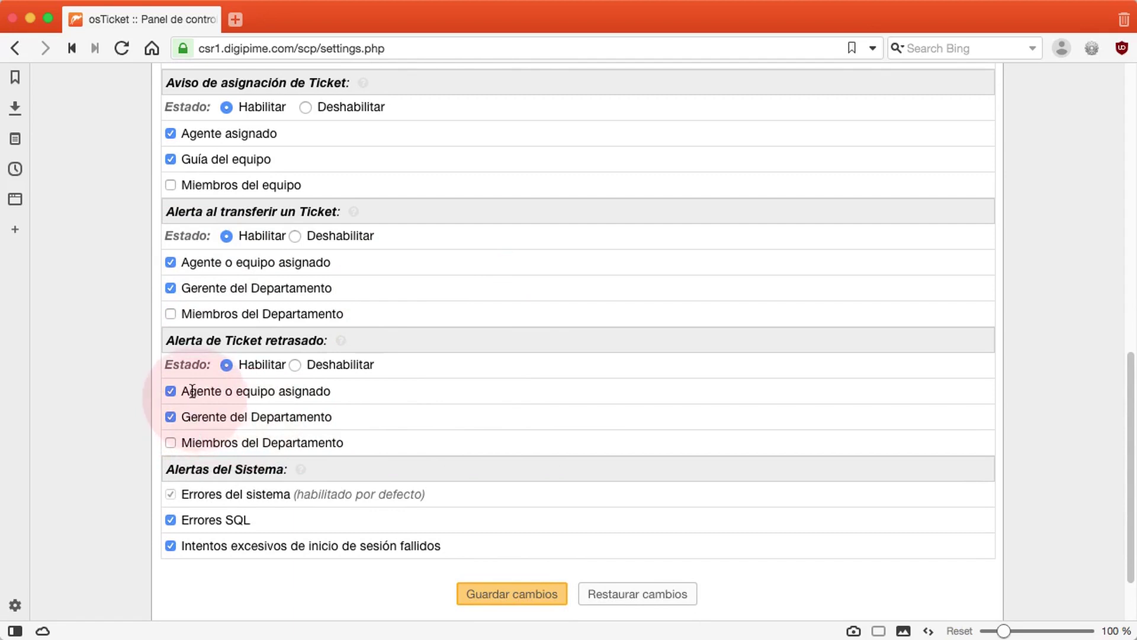
{"action": "left_click_drag", "start_coordinate": [181, 391], "coordinate": [221, 391]}
{"action": "left_click", "coordinate": [217, 423]}
{"action": "double_click", "coordinate": [221, 414]}
{"action": "left_click", "coordinate": [221, 415]}
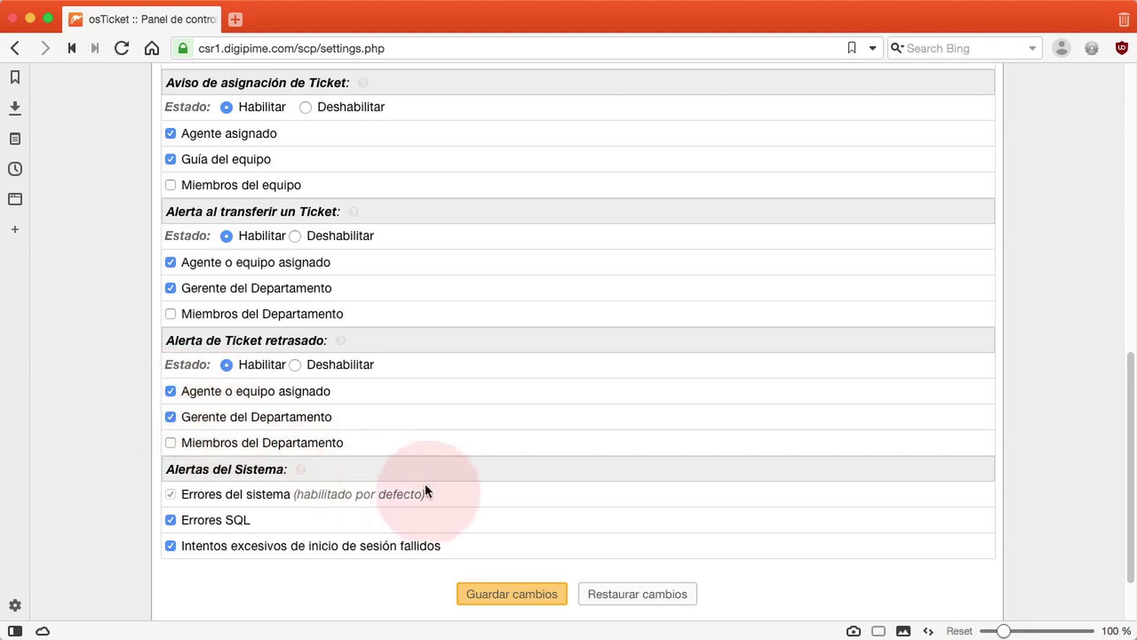
{"action": "scroll", "coordinate": [578, 511], "scroll_direction": "down", "scroll_amount": 3}
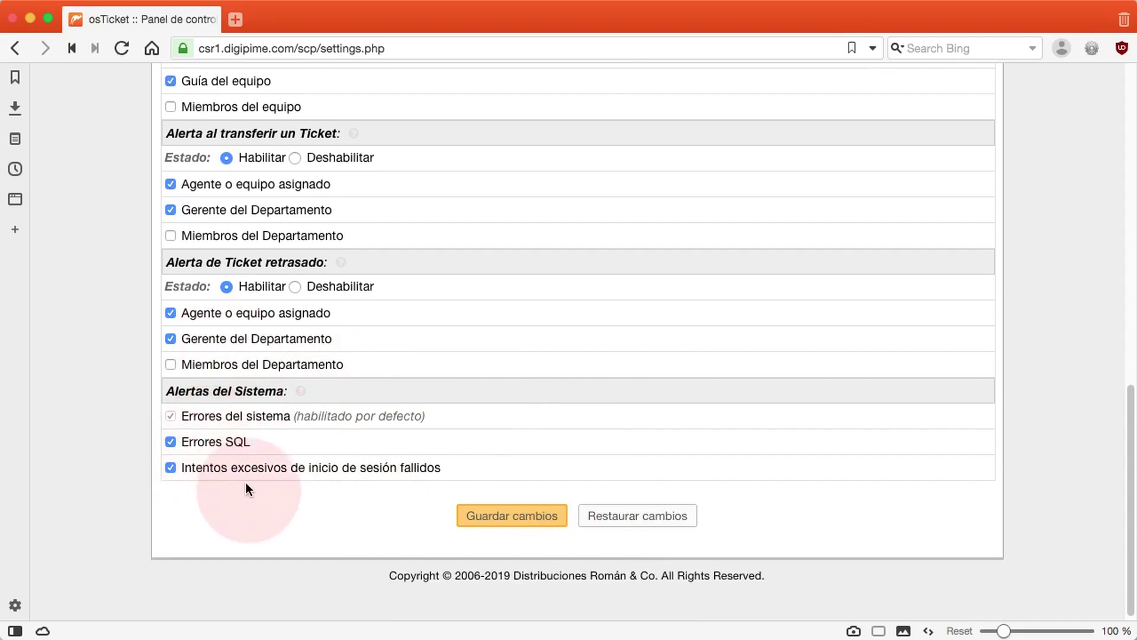
{"action": "left_click", "coordinate": [539, 519]}
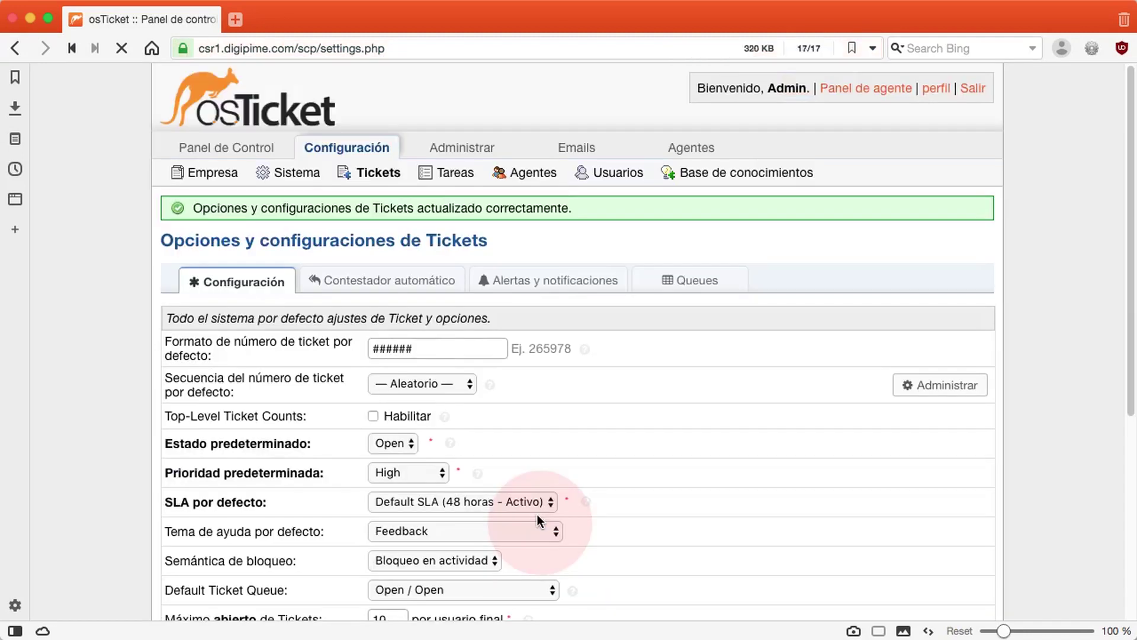
Review the list of ticket queues and log out of the admin session
{"action": "scroll", "coordinate": [649, 409], "scroll_direction": "up", "scroll_amount": 2}
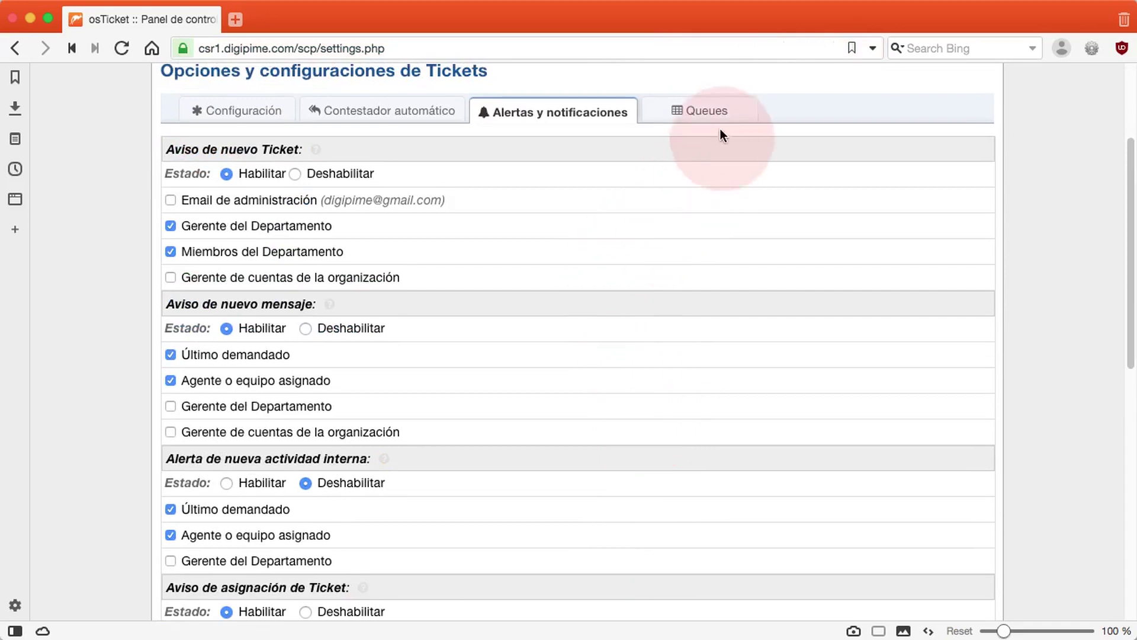
{"action": "left_click", "coordinate": [720, 116]}
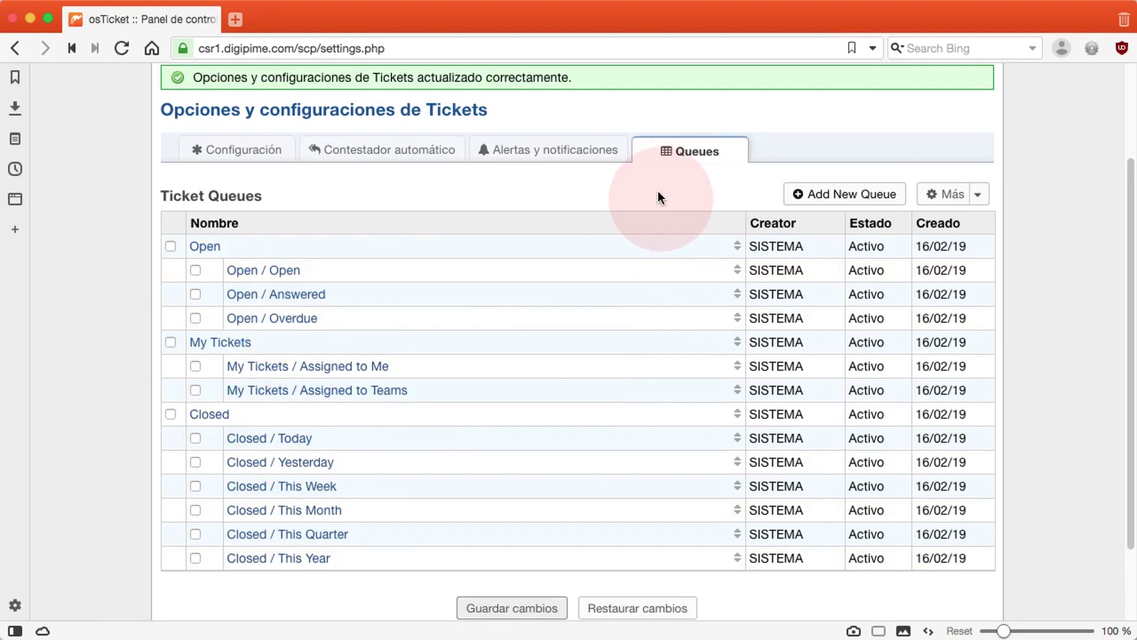
{"action": "scroll", "coordinate": [661, 195], "scroll_direction": "down", "scroll_amount": 1}
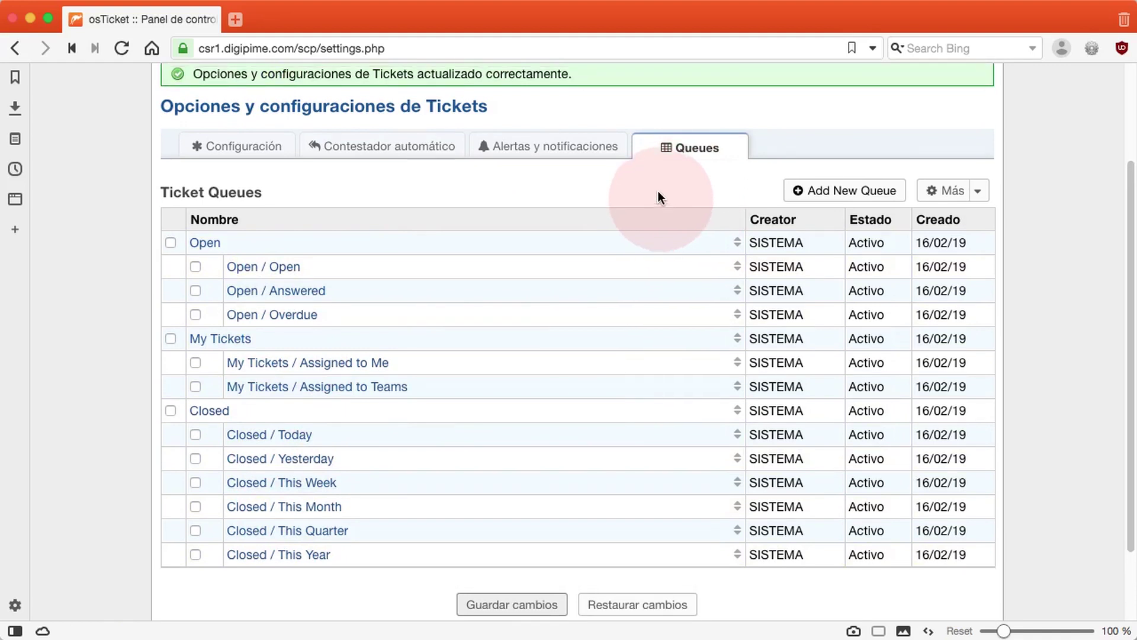
{"action": "scroll", "coordinate": [658, 191], "scroll_direction": "up", "scroll_amount": 2}
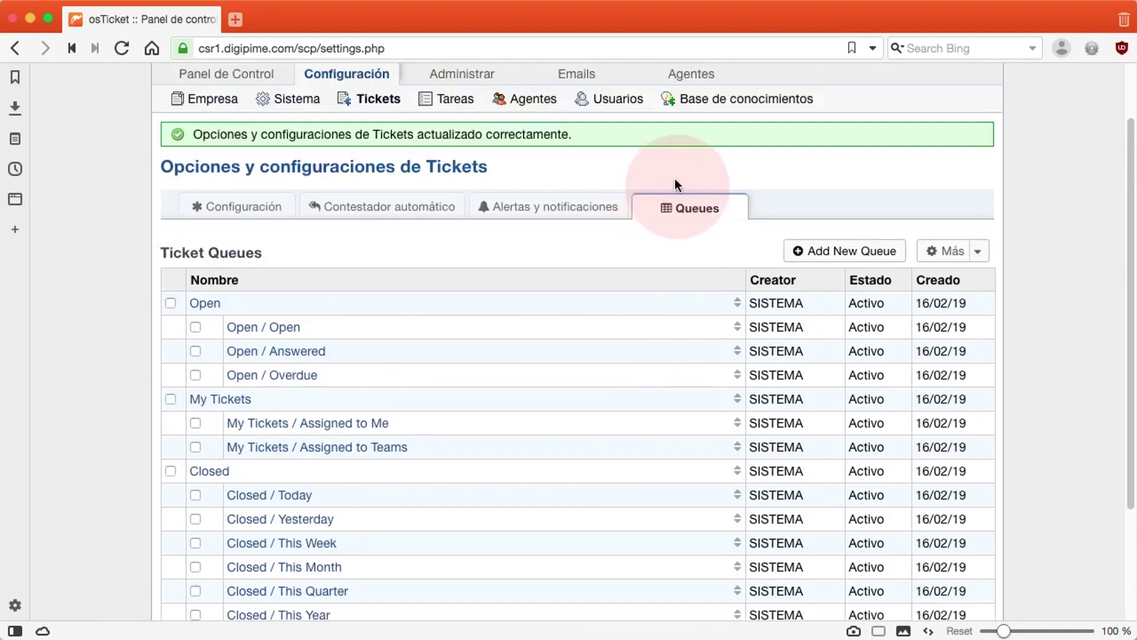
{"action": "scroll", "coordinate": [790, 190], "scroll_direction": "up", "scroll_amount": 2}
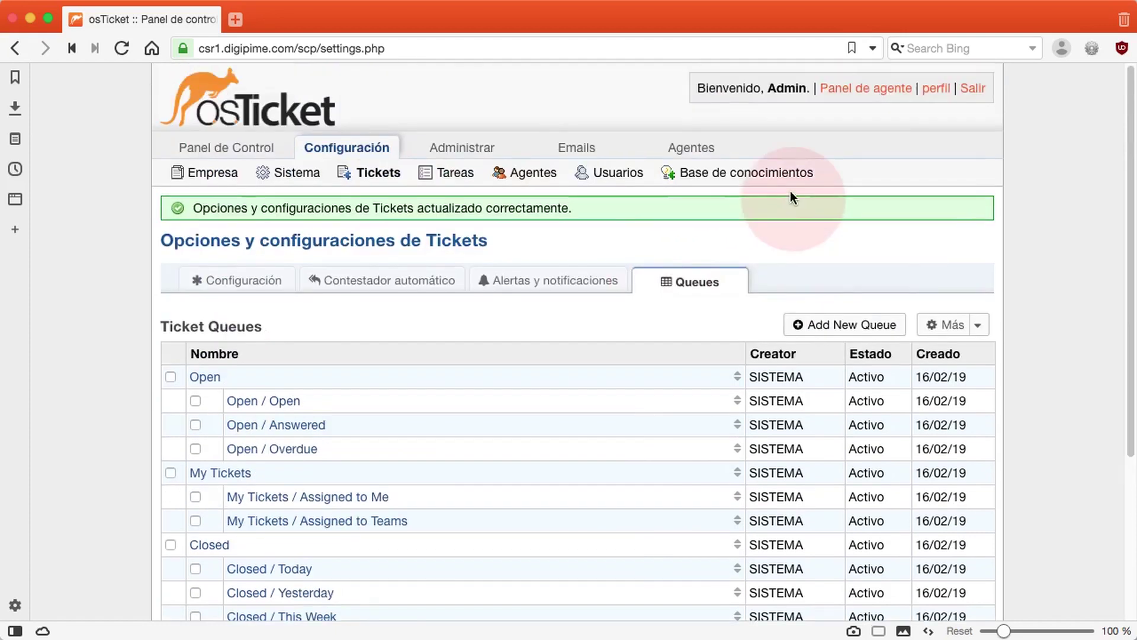
{"action": "left_click", "coordinate": [974, 90]}
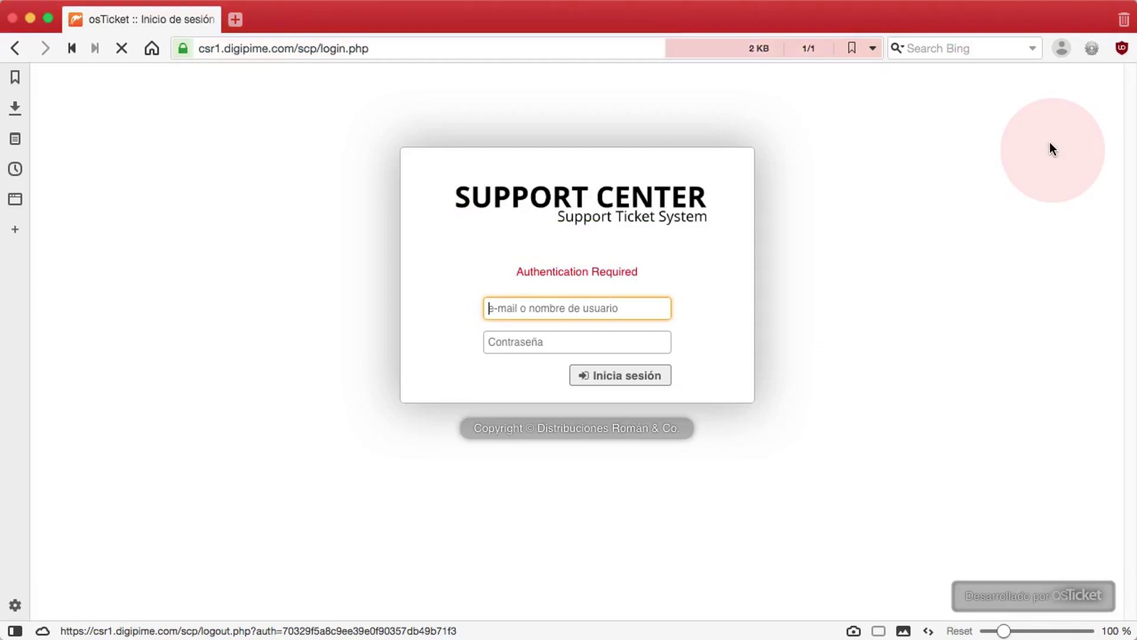